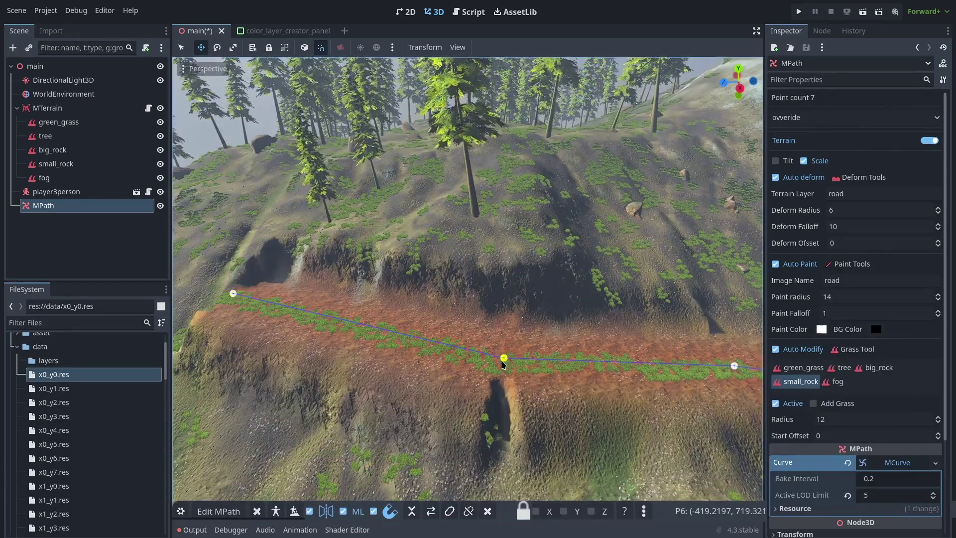
# - Pull out curve handles on the road path point on the hillside to smooth its bend
pyautogui.click(541, 367)
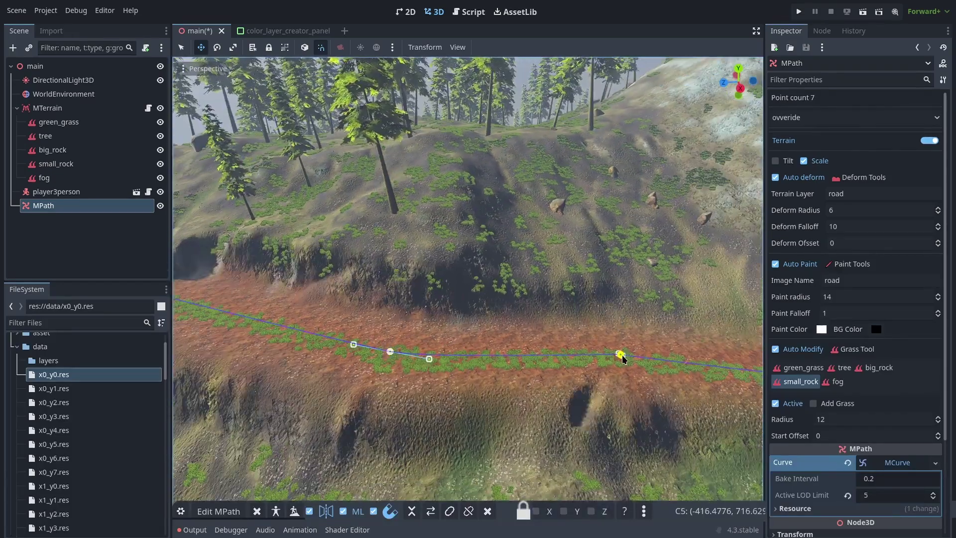
pyautogui.moveTo(620, 356); pyautogui.dragTo(655, 377)
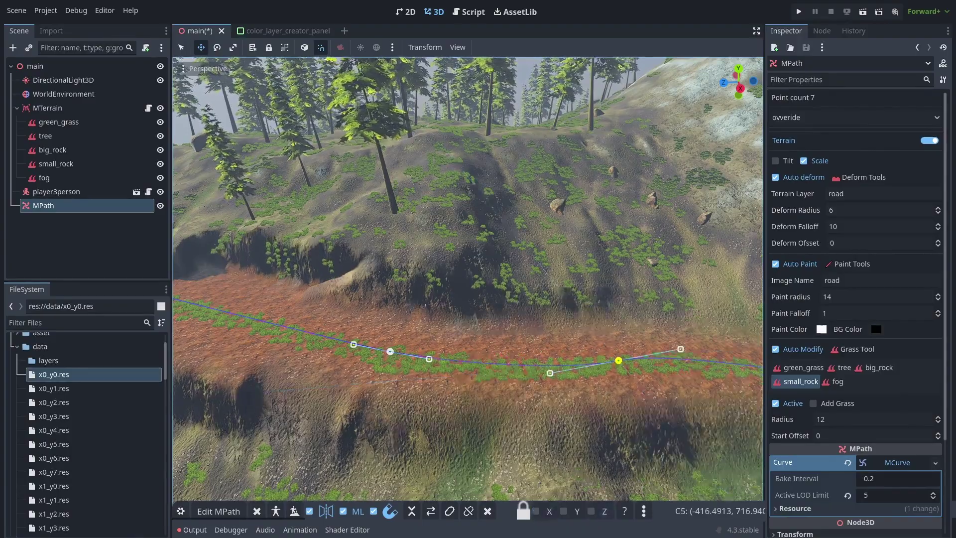
pyautogui.moveTo(654, 376); pyautogui.dragTo(426, 255, button='right')
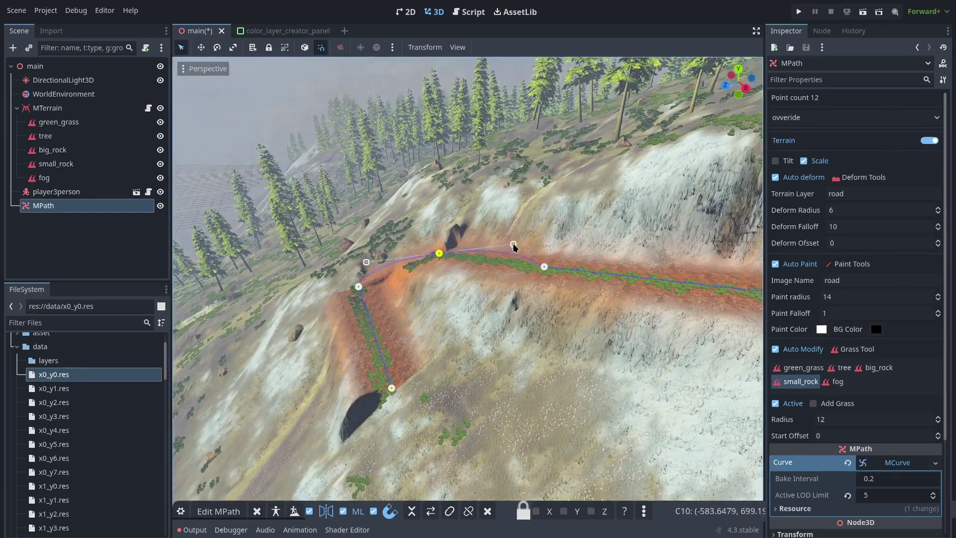
# - Round the road's sharp hillside turn by pulling out handles on its corner points and adjusting the turn point's position
pyautogui.moveTo(544, 266); pyautogui.dragTo(612, 270)
pyautogui.click(358, 287)
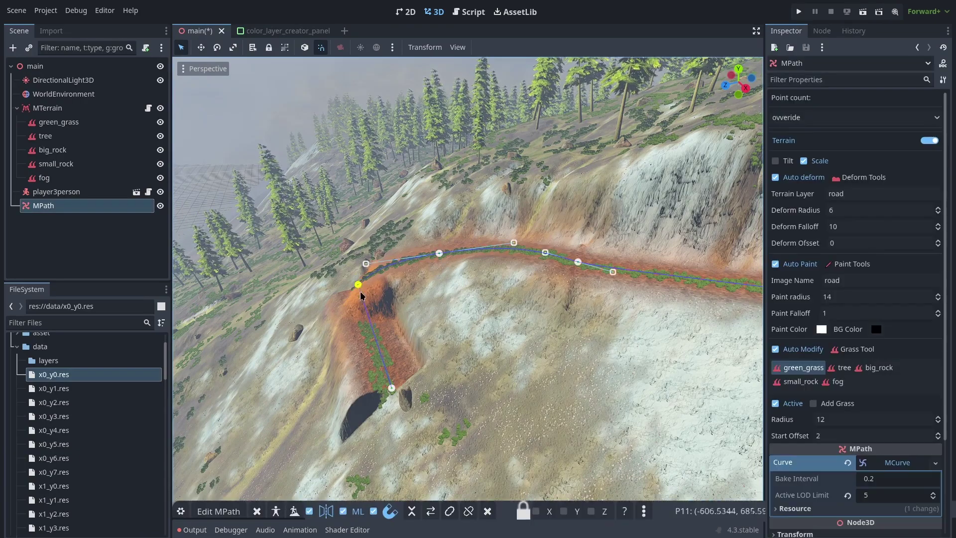
pyautogui.moveTo(361, 295)
pyautogui.mouseDown()
pyautogui.moveTo(367, 327)
pyautogui.moveTo(356, 260)
pyautogui.moveTo(356, 300)
pyautogui.mouseUp()
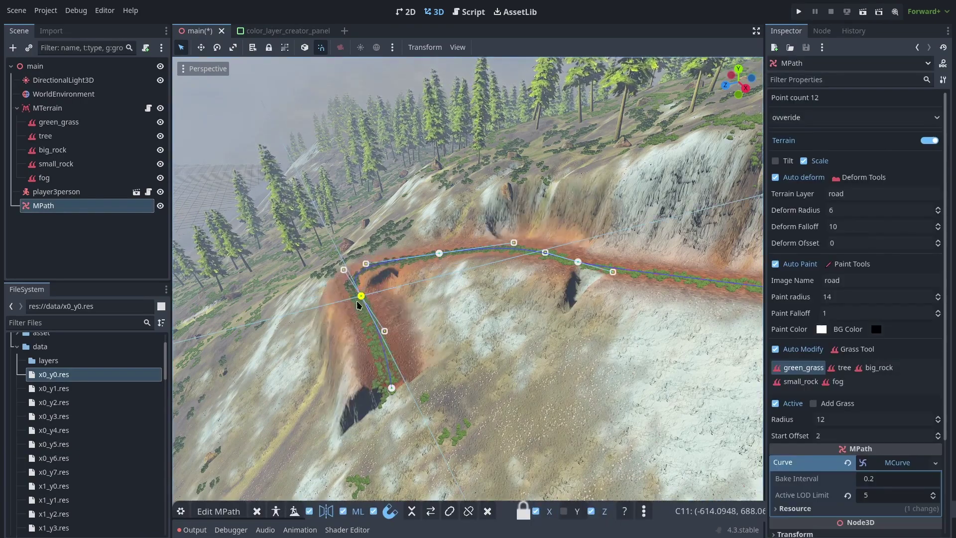
pyautogui.moveTo(356, 300); pyautogui.dragTo(448, 247, button='right')
# - Extend the road along the slope below the turn with two more points, pulling out curve handles on the last one
pyautogui.click(499, 390)
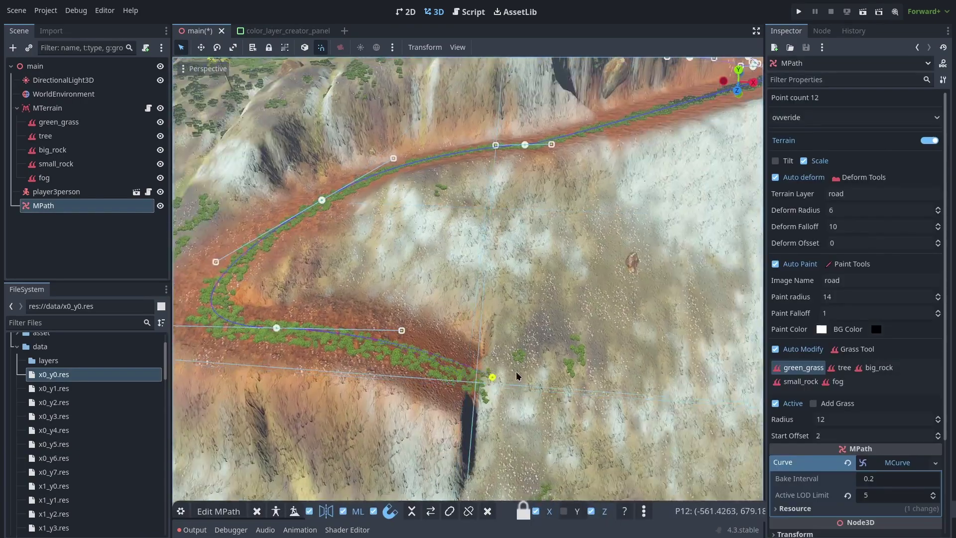
pyautogui.moveTo(515, 374); pyautogui.dragTo(408, 343, button='right')
pyautogui.click(277, 358)
pyautogui.moveTo(278, 358); pyautogui.dragTo(448, 343, button='right')
pyautogui.click(631, 324)
pyautogui.moveTo(632, 324); pyautogui.dragTo(559, 333)
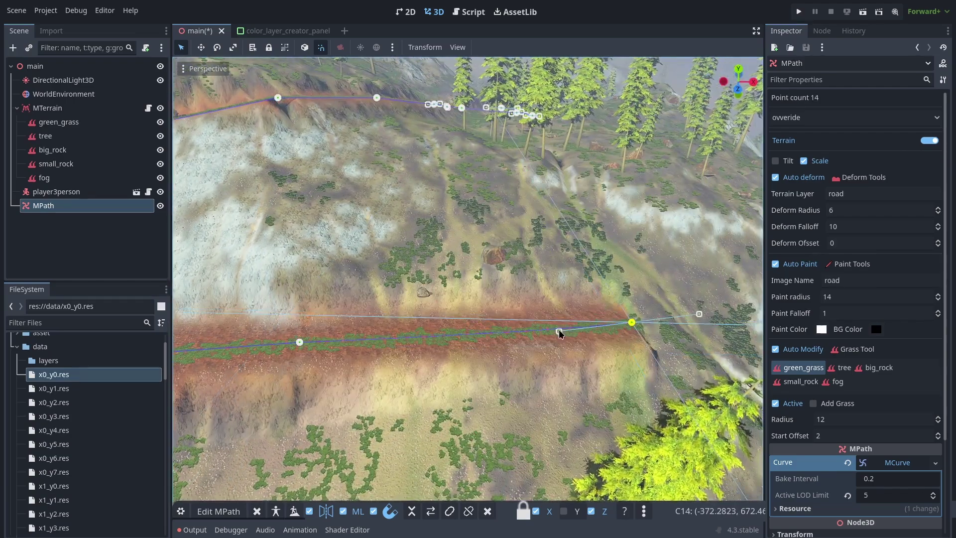
pyautogui.moveTo(559, 334); pyautogui.dragTo(547, 398, button='right')
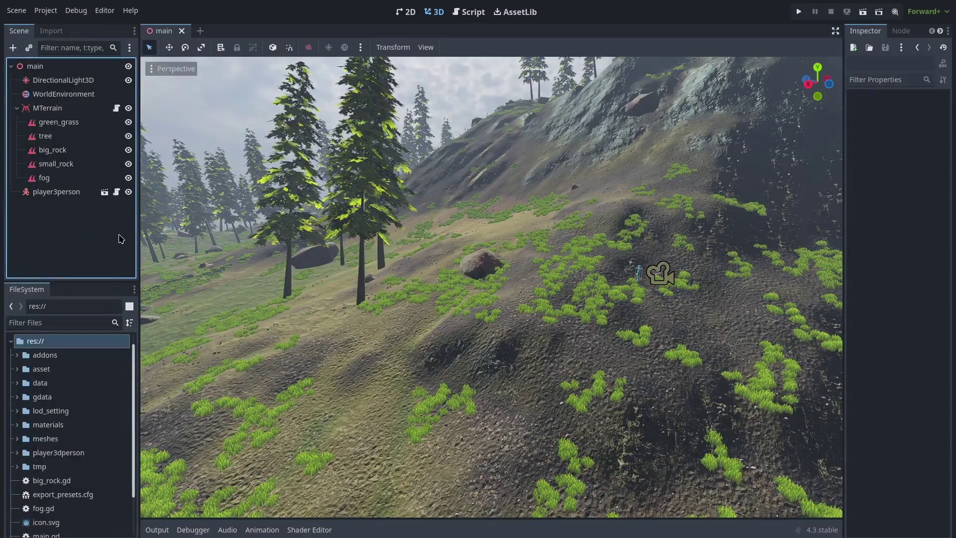
# - Add an MPath node as a child of the main node
pyautogui.click(30, 66)
pyautogui.click(13, 47)
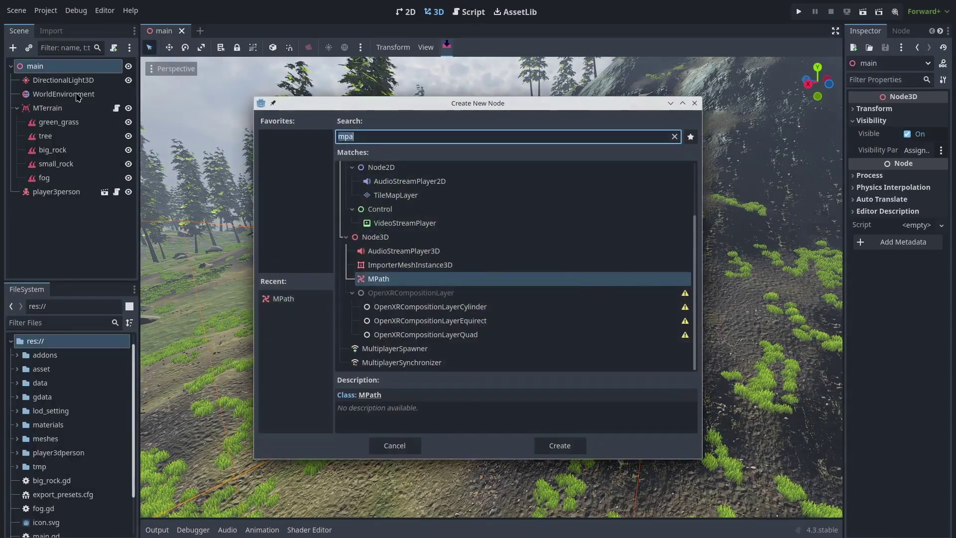
pyautogui.press('Return')
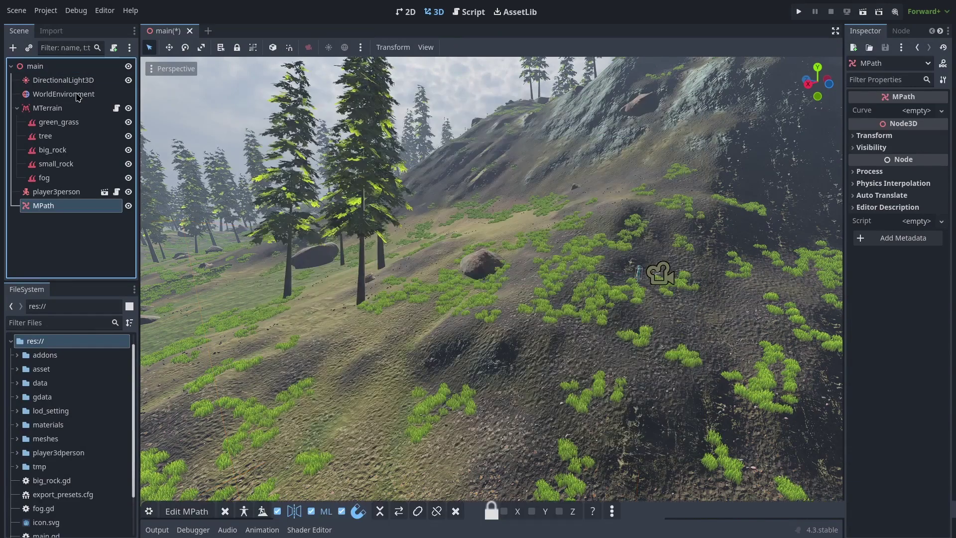
# - Show the output log and assign a new MCurve to the MPath's Curve property, widening the property area
pyautogui.click(157, 529)
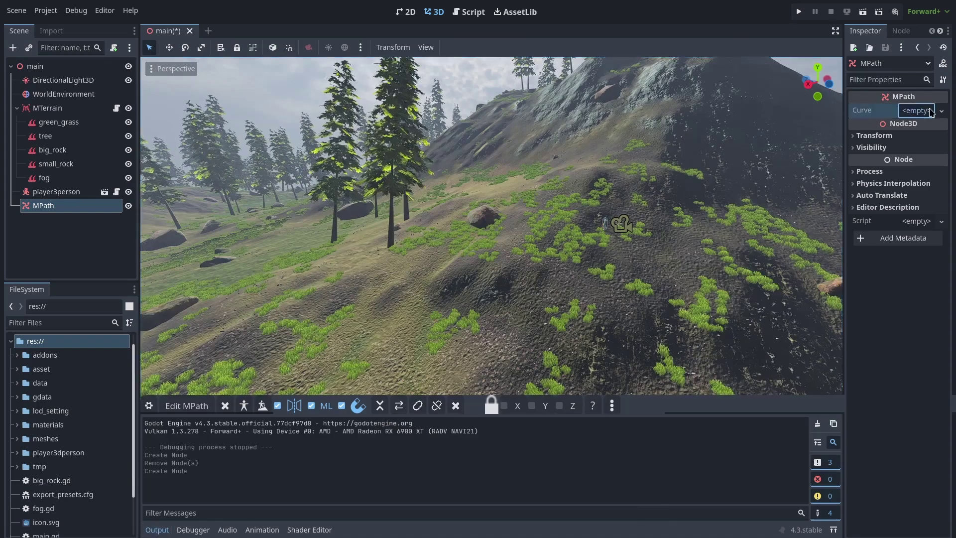
pyautogui.click(916, 110)
pyautogui.click(925, 126)
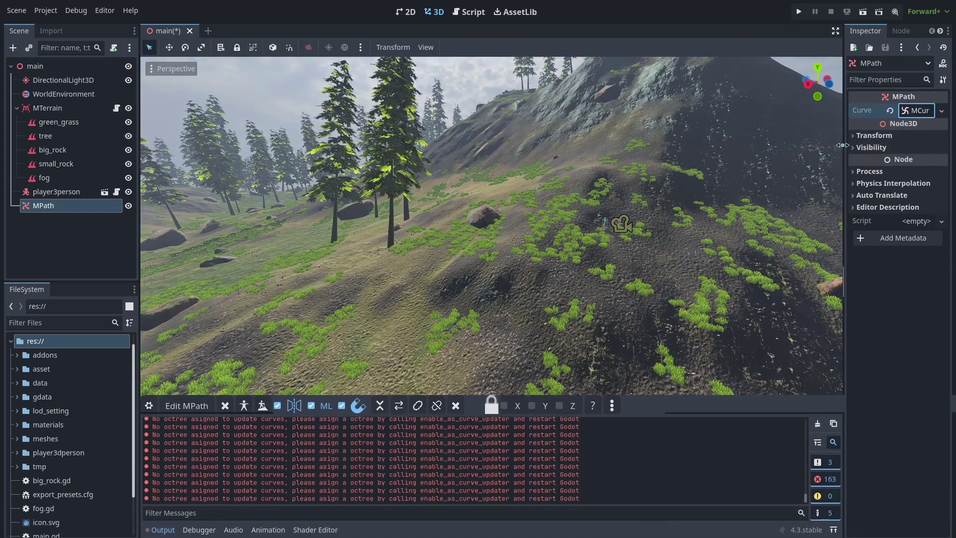
pyautogui.moveTo(842, 144); pyautogui.dragTo(812, 145)
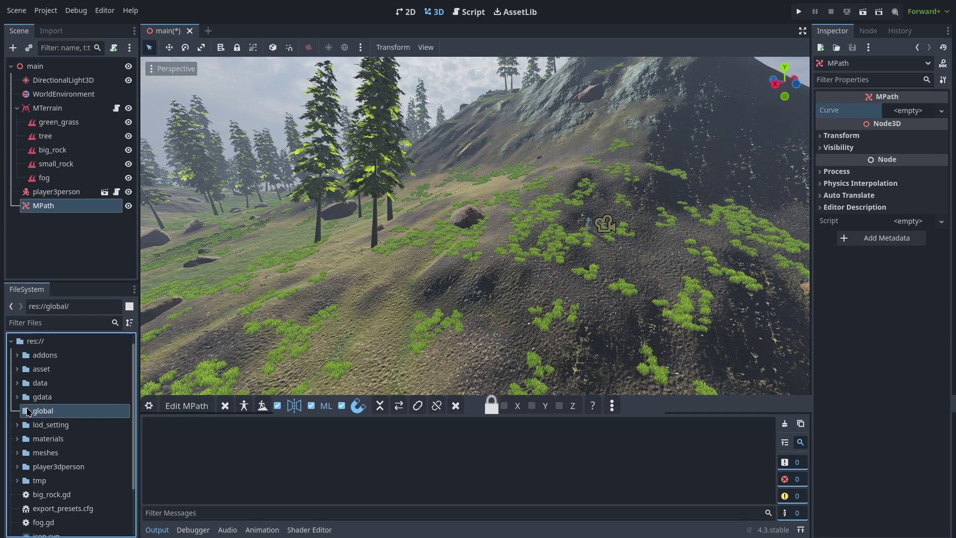
# - Create a GDScript file named octree.gd in the res://global folder and expand that folder
pyautogui.rightClick(28, 411)
pyautogui.moveTo(75, 330)
pyautogui.click(196, 361)
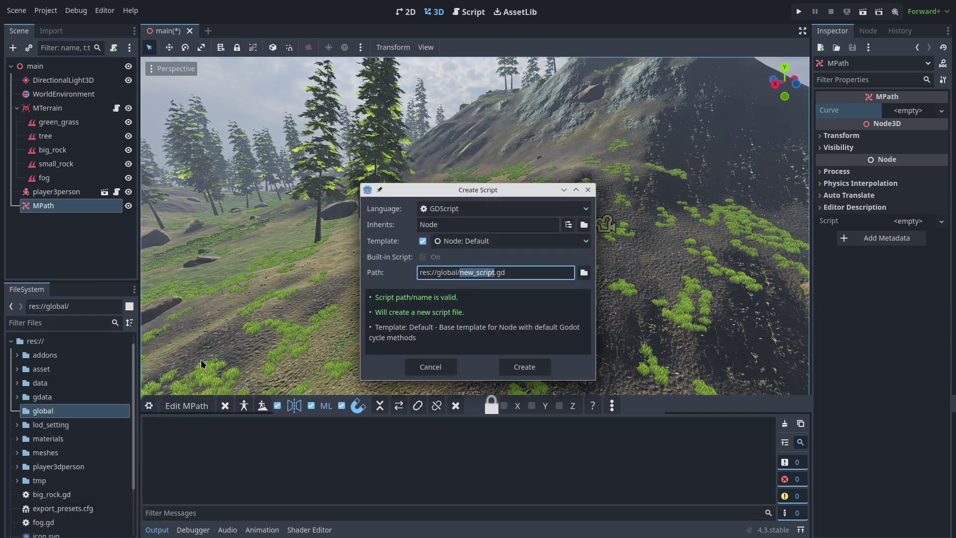
pyautogui.write('octree')
pyautogui.press('Return')
pyautogui.click(18, 411)
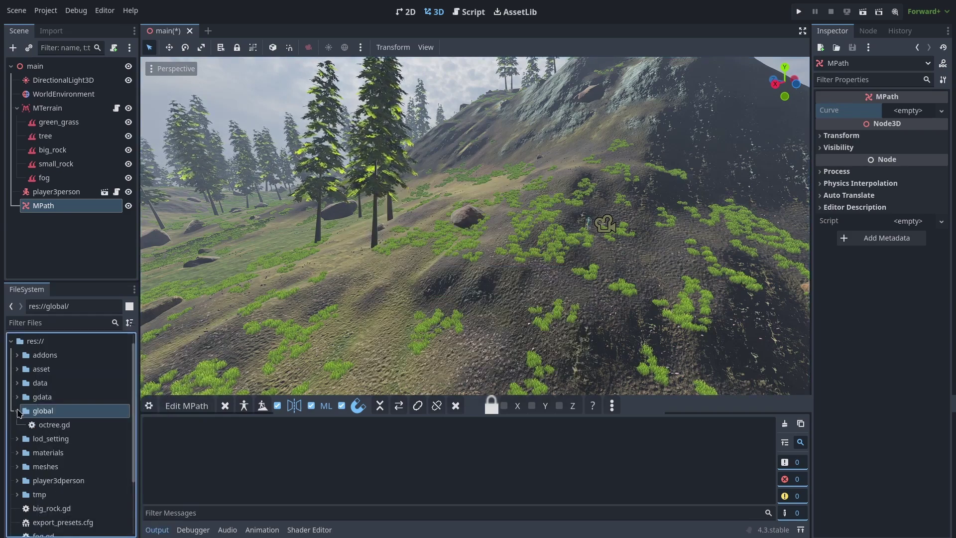
# - Open octree.gd and replace its template code with the single line "extends MOctree"
pyautogui.hotkey('ctrl', 'shift', 'End')
pyautogui.press('BackSpace')
pyautogui.press('BackSpace')
pyautogui.press('BackSpace')
pyautogui.press('BackSpace')
pyautogui.press('BackSpace')
pyautogui.press('BackSpace')
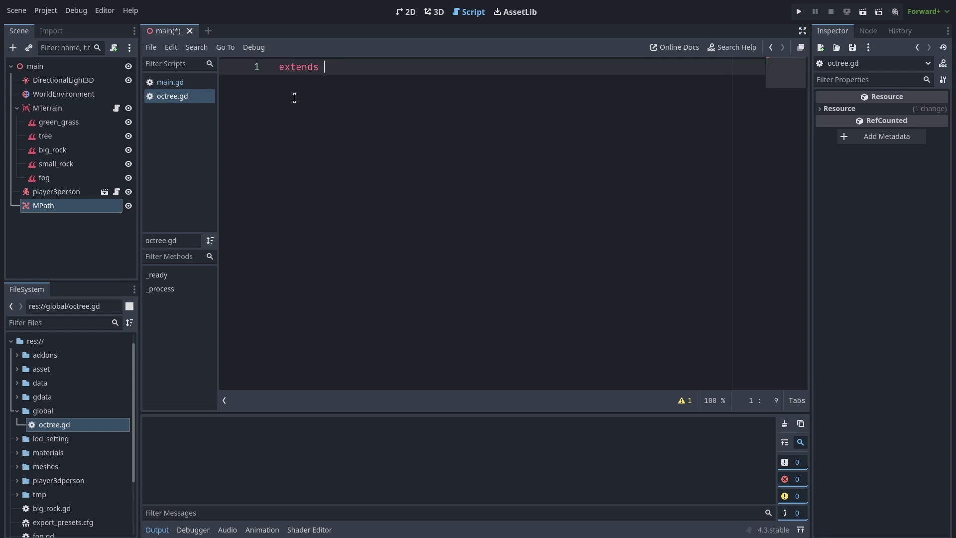
pyautogui.write('MOctree')
pyautogui.press('Home')
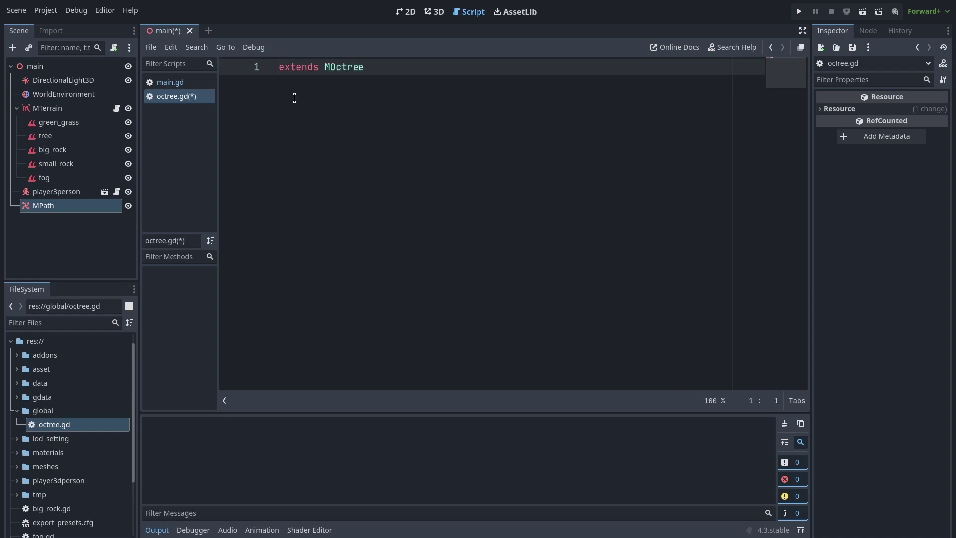
pyautogui.press('Return')
pyautogui.press('Up')
pyautogui.write('@tool')
pyautogui.hotkey('ctrl', 's')
# - Add an _init() -> void function to octree.gd that calls enable_as_curve_updater(), and save the script
pyautogui.press('Down')
pyautogui.press('End')
pyautogui.press('Return')
pyautogui.press('Return')
pyautogui.press('Return')
pyautogui.press('Return')
pyautogui.write('f')
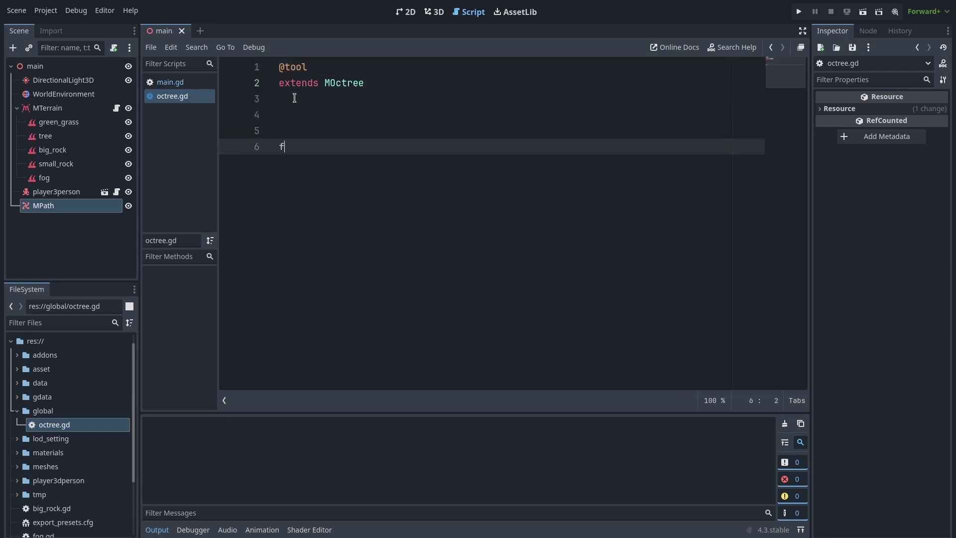
pyautogui.write('unc _')
pyautogui.press('Return')
pyautogui.press('Return')
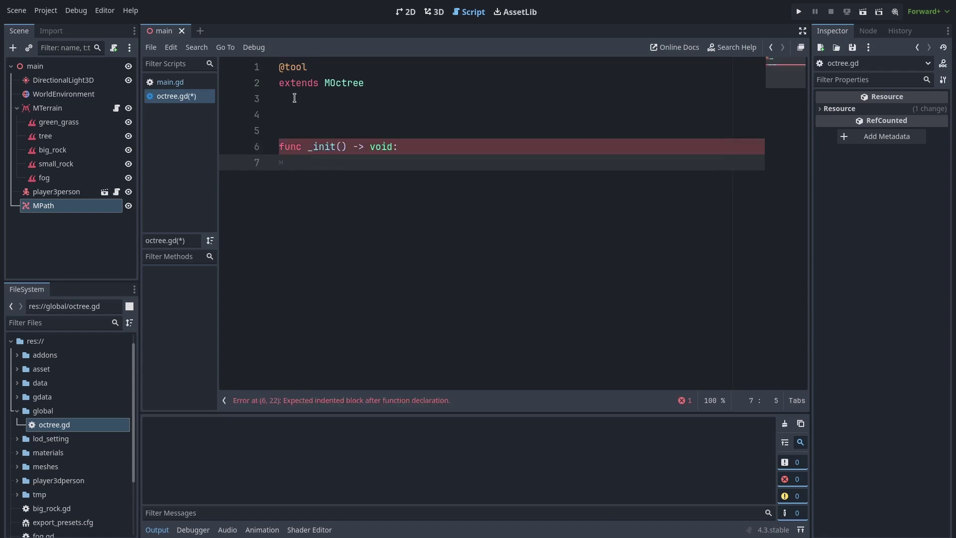
pyautogui.write('enable_as_curve_updater()')
pyautogui.hotkey('ctrl', 's')
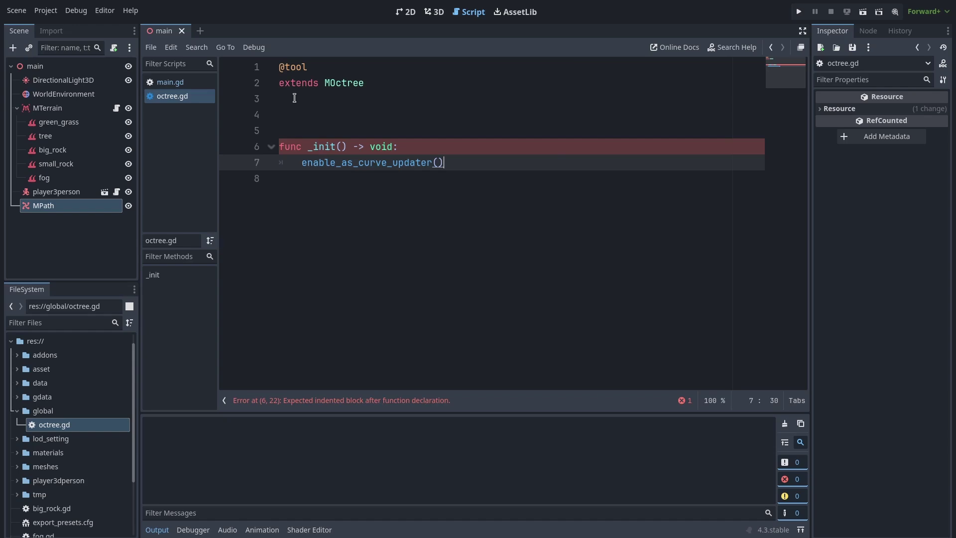
# - Add a set_lod_setting call to _init with the distance array [40,100,200,500,1000]
pyautogui.press('Return')
pyautogui.write('set_l')
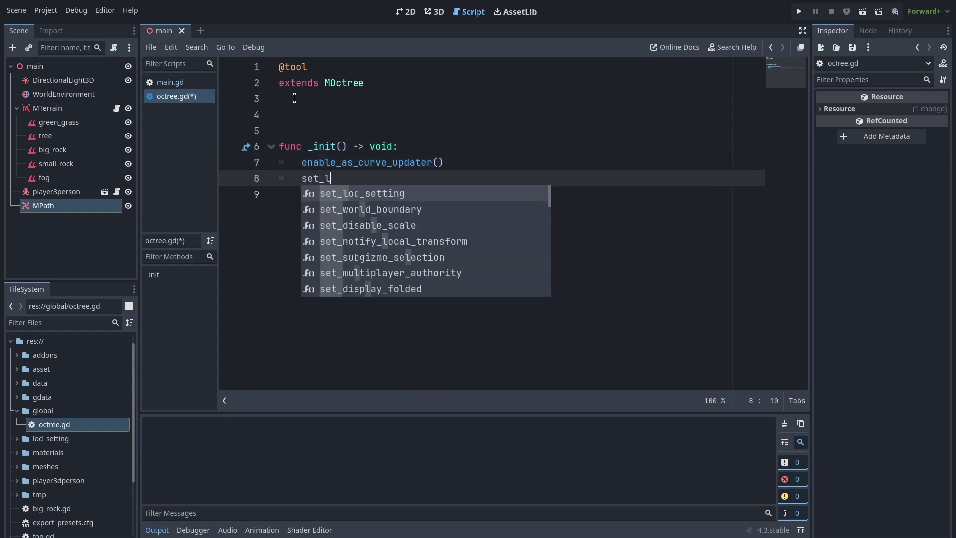
pyautogui.write('od_setting()[40,100,200,500,1000')
pyautogui.click(373, 247)
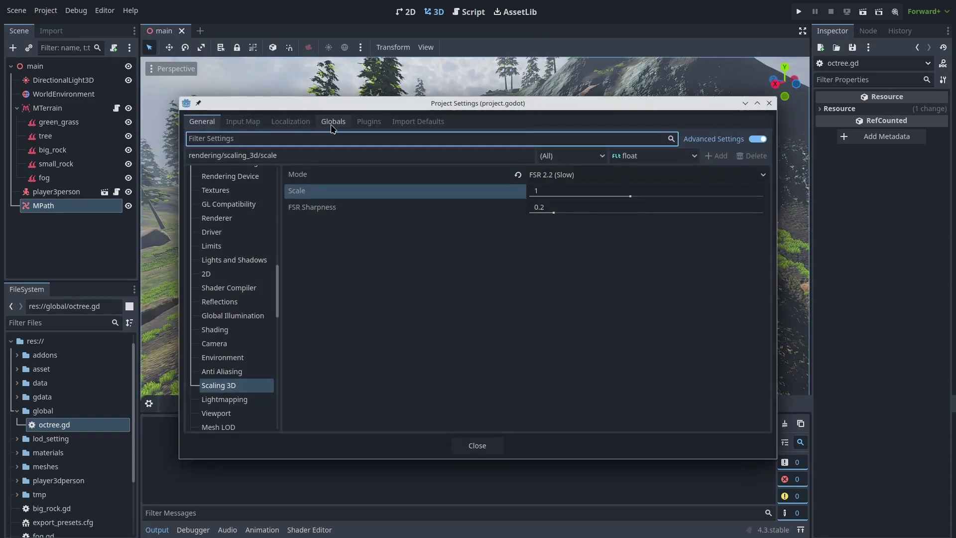
# - Register the octree.gd script as a global autoload in the project settings
pyautogui.click(333, 122)
pyautogui.click(432, 156)
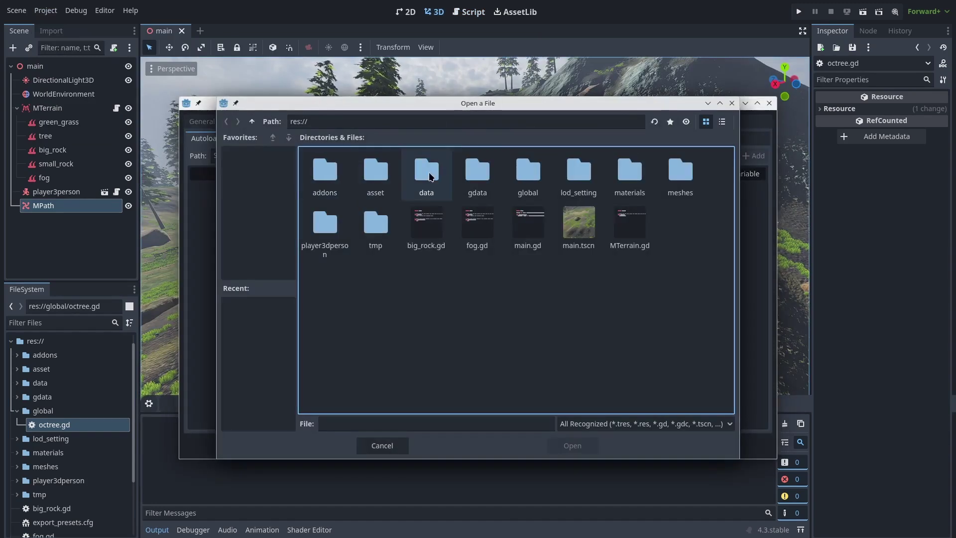
pyautogui.press('Escape')
pyautogui.press('Escape')
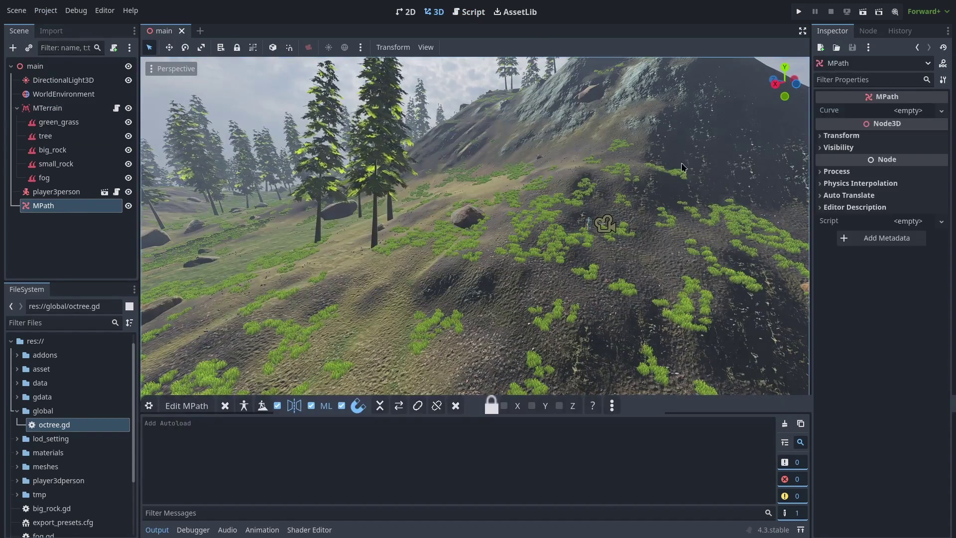
# - Assign a new MCurve to the MPath's Curve property and reselect the MPath node for editing
pyautogui.click(908, 110)
pyautogui.click(891, 125)
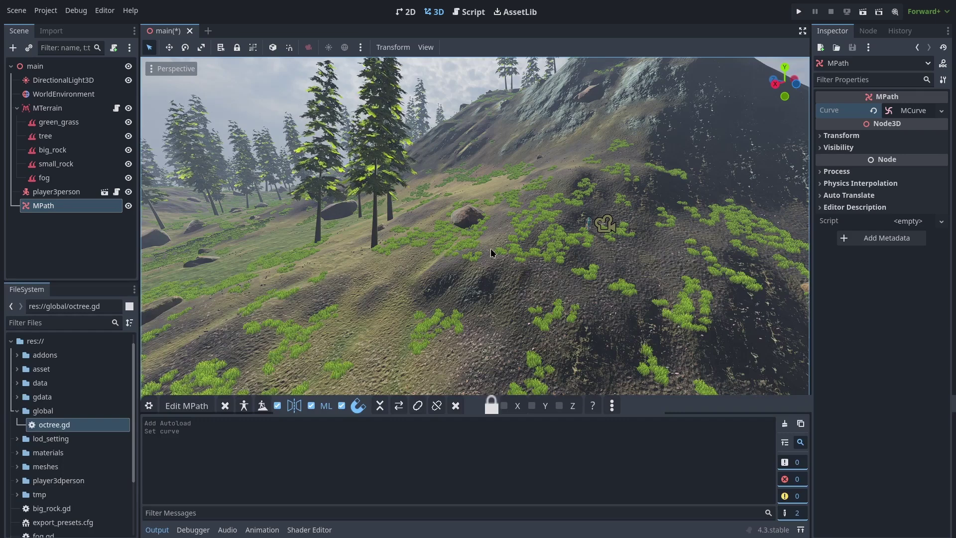
pyautogui.moveTo(588, 267); pyautogui.dragTo(589, 270, button='middle')
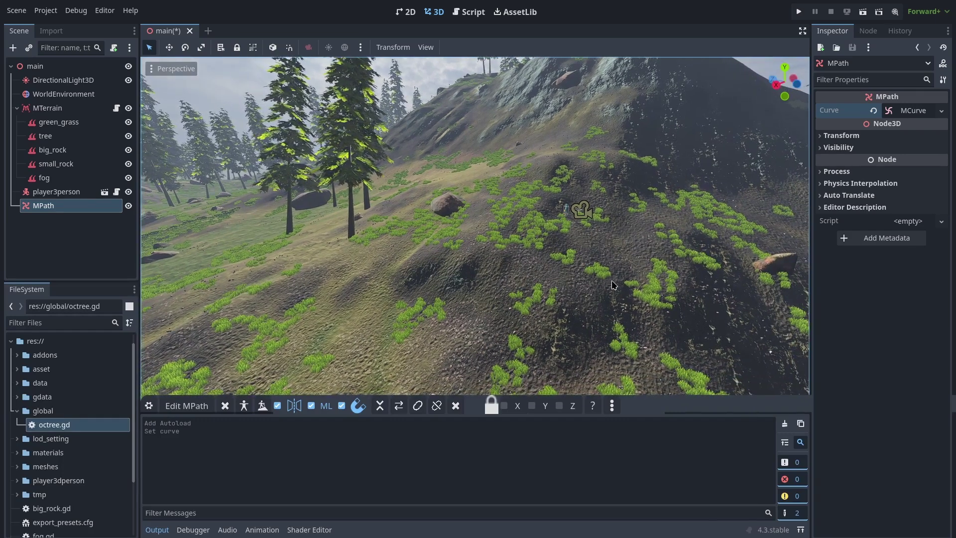
pyautogui.click(54, 207)
# - Place three connected path points across the grassy slope, running from the hillside past the trees to the small rocks
pyautogui.click(645, 290)
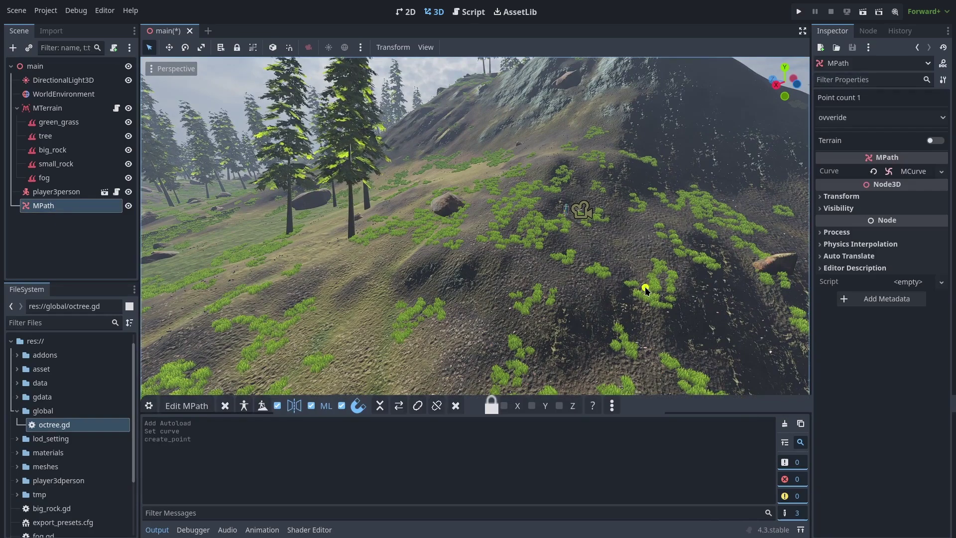
pyautogui.click(249, 259)
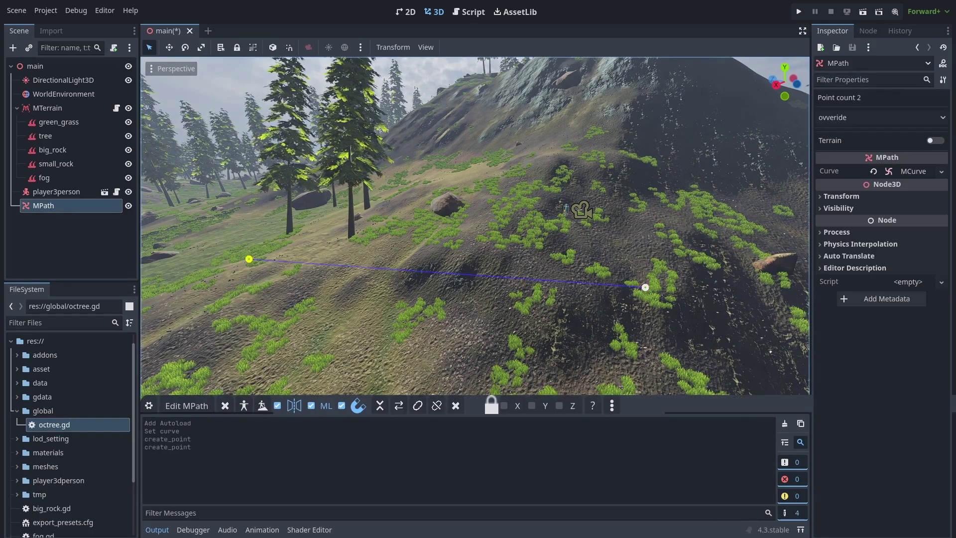
pyautogui.moveTo(249, 259); pyautogui.dragTo(254, 259, button='right')
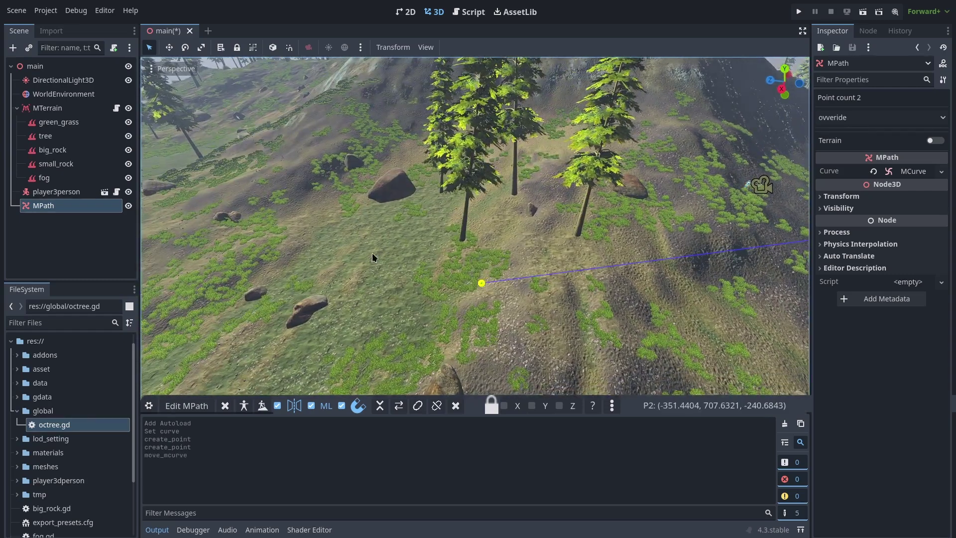
pyautogui.click(243, 205)
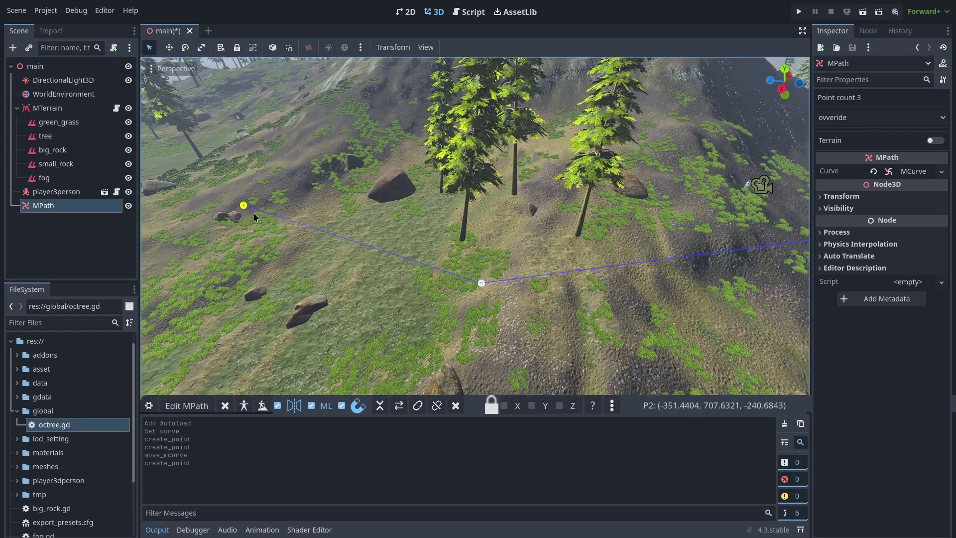
# - Pull curve handles out of the middle path point to bend both adjoining segments smoothly
pyautogui.click(480, 283)
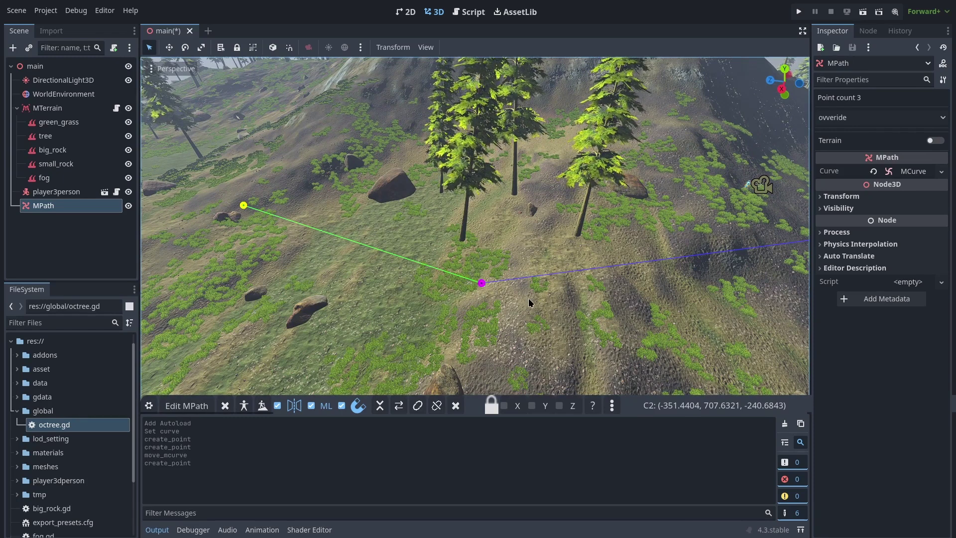
pyautogui.moveTo(481, 283); pyautogui.dragTo(583, 244)
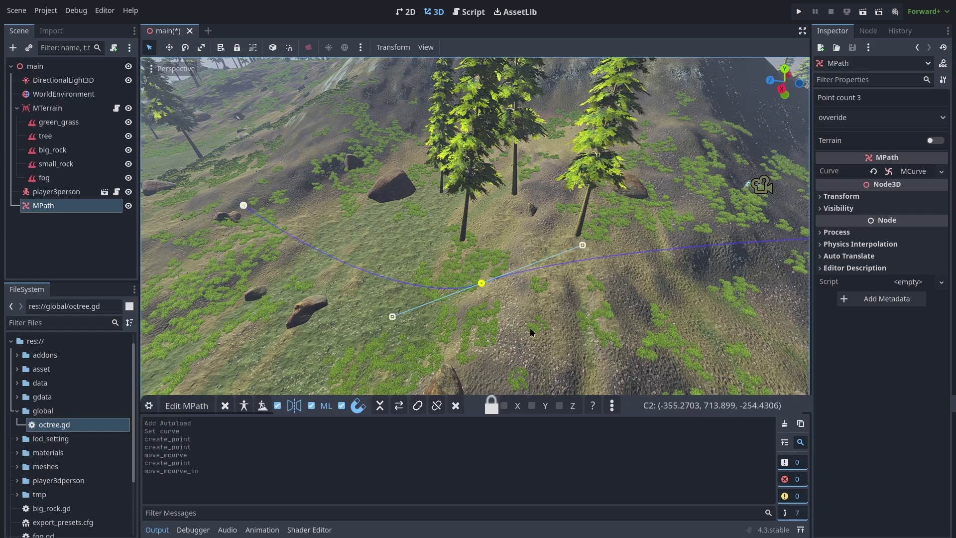
pyautogui.moveTo(583, 245); pyautogui.dragTo(570, 164, button='middle')
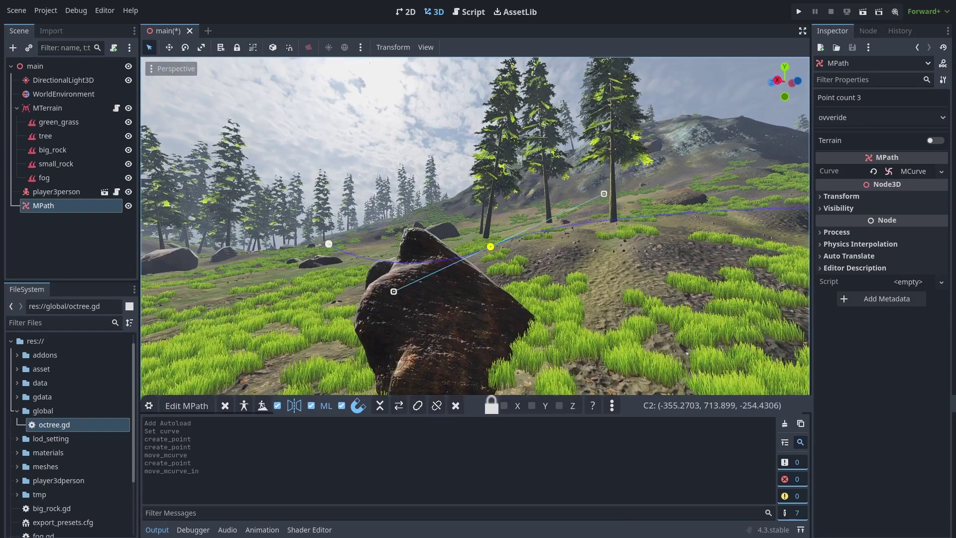
# - Shift the middle path point slightly and collapse its handles into the point
pyautogui.moveTo(571, 164); pyautogui.dragTo(486, 326, button='middle')
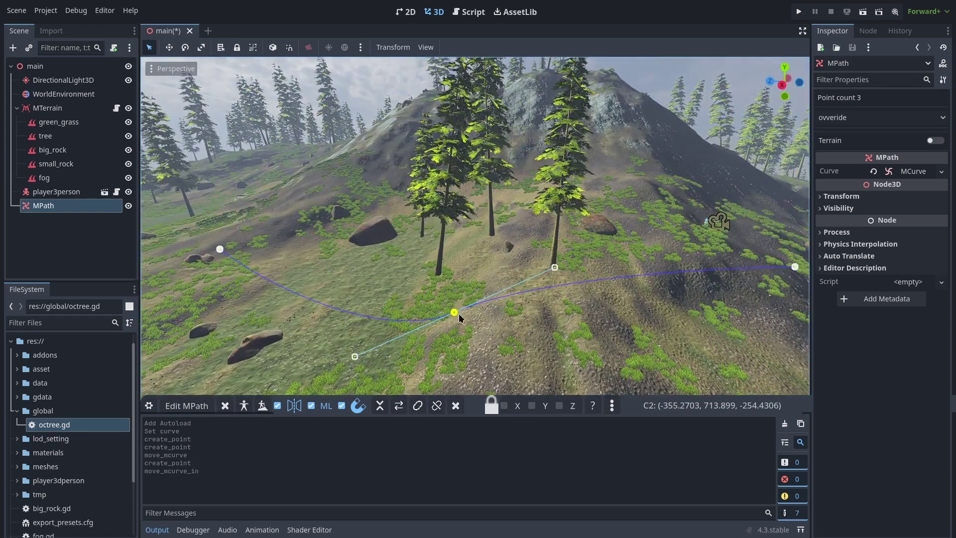
pyautogui.moveTo(458, 316); pyautogui.dragTo(451, 314)
pyautogui.press('c')
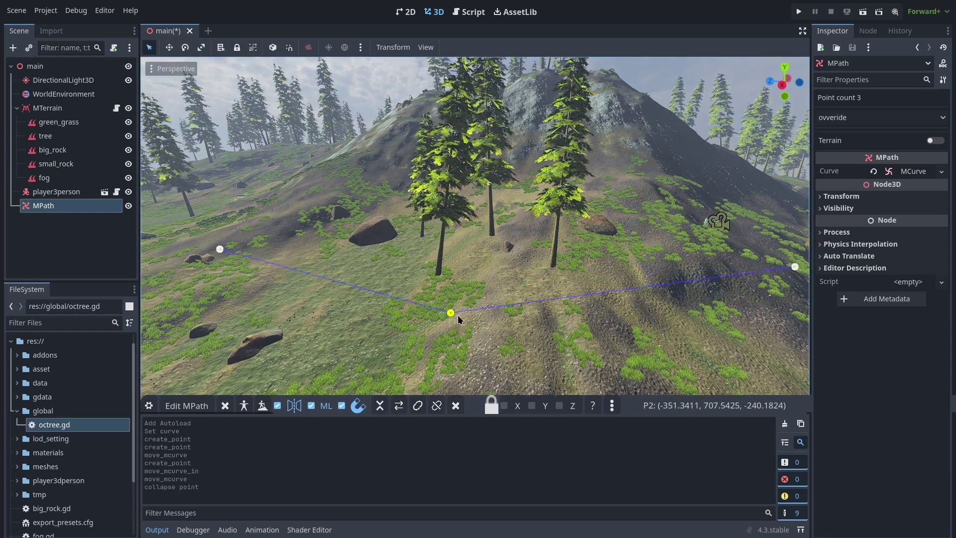
# - Lock point editing to the X and Z axes and pull horizontal curve handles out of the middle path point
pyautogui.click(516, 407)
pyautogui.click(572, 406)
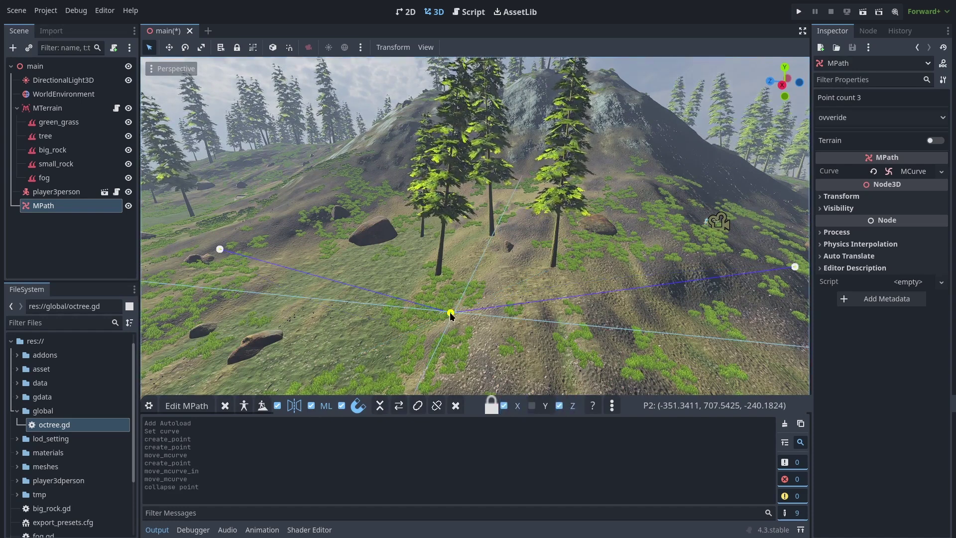
pyautogui.keyDown('shift'); pyautogui.moveTo(450, 315); pyautogui.dragTo(542, 299); pyautogui.keyUp('shift')
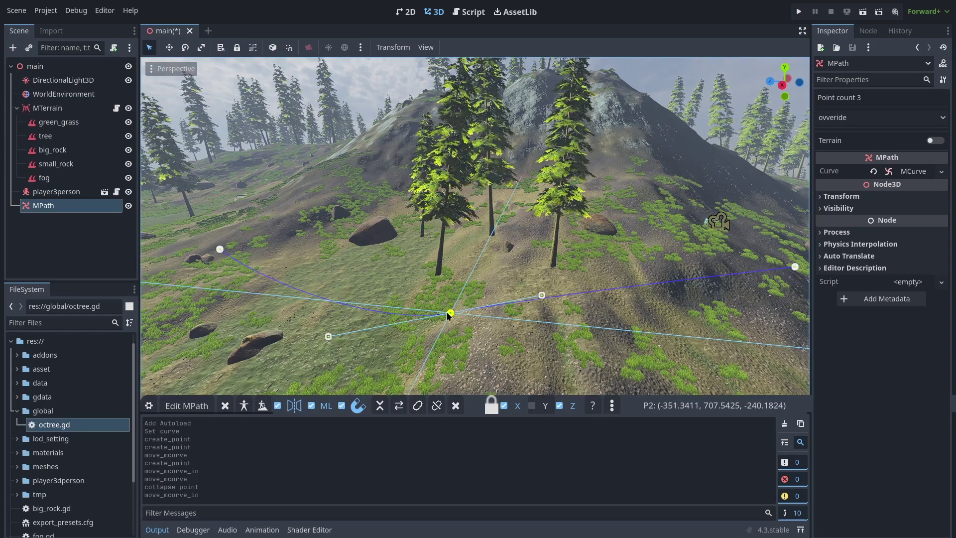
pyautogui.moveTo(448, 316); pyautogui.dragTo(444, 315)
pyautogui.moveTo(444, 314); pyautogui.dragTo(465, 285, button='middle')
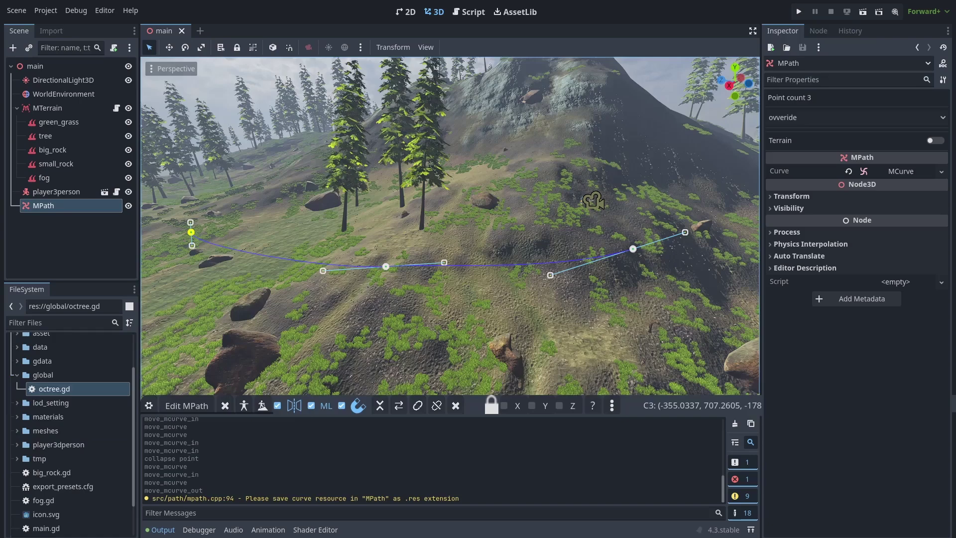
# - Reselect the MPath node and turn on its Terrain options
pyautogui.click(55, 230)
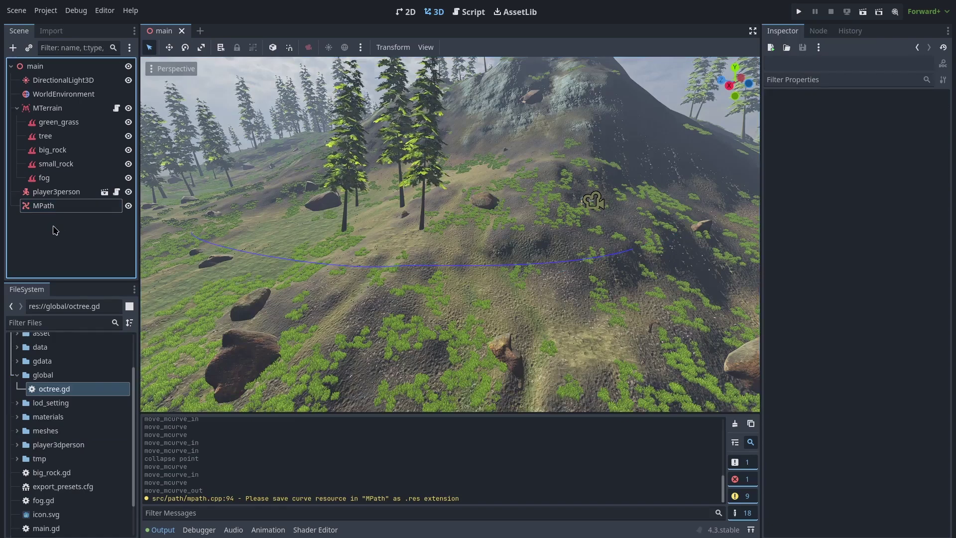
pyautogui.click(51, 211)
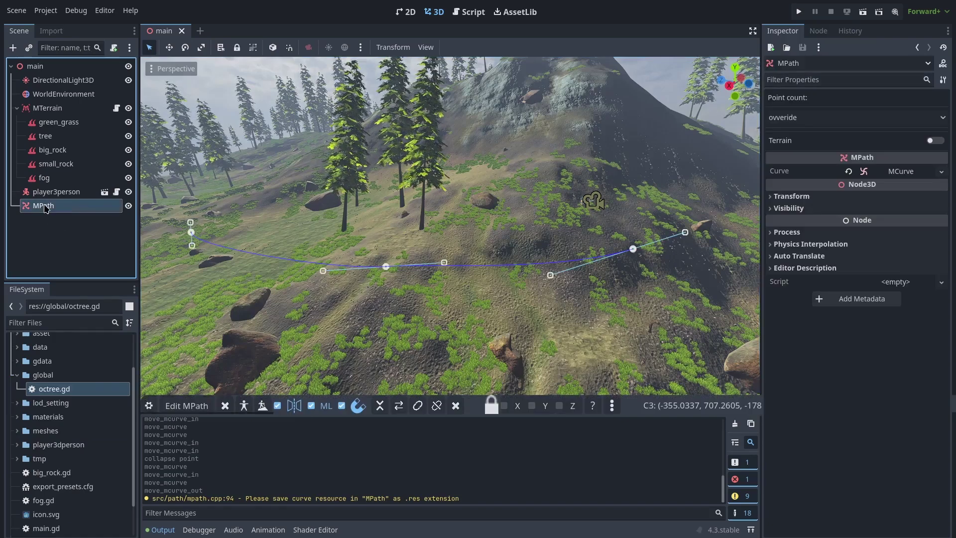
pyautogui.click(798, 142)
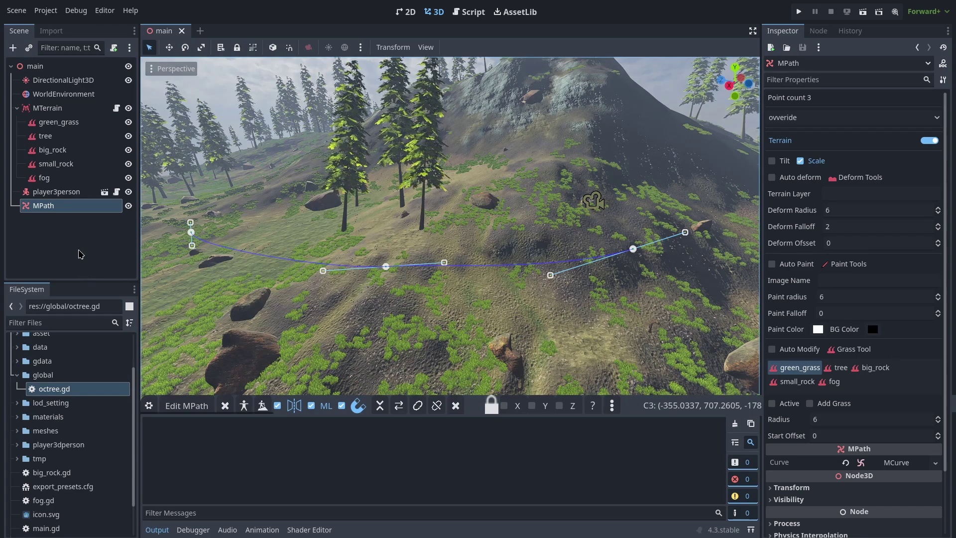
# - Add a new sculpting layer to MTerrain and rename it "road"
pyautogui.click(82, 274)
pyautogui.click(57, 110)
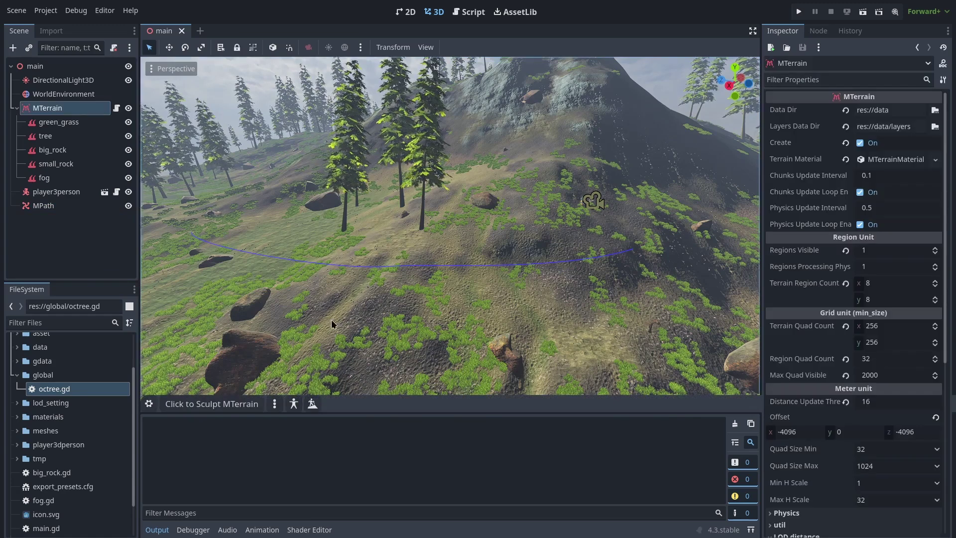
pyautogui.click(229, 404)
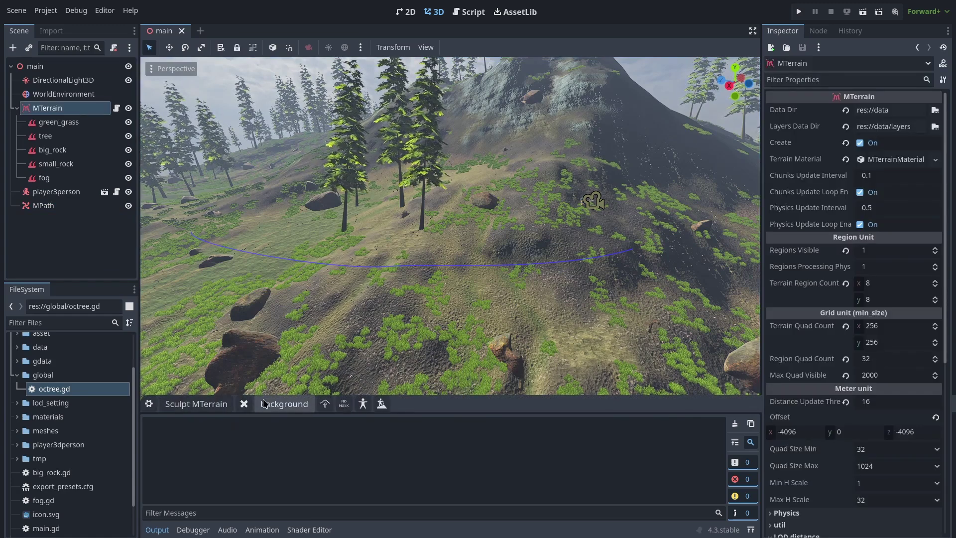
pyautogui.click(284, 404)
pyautogui.click(278, 263)
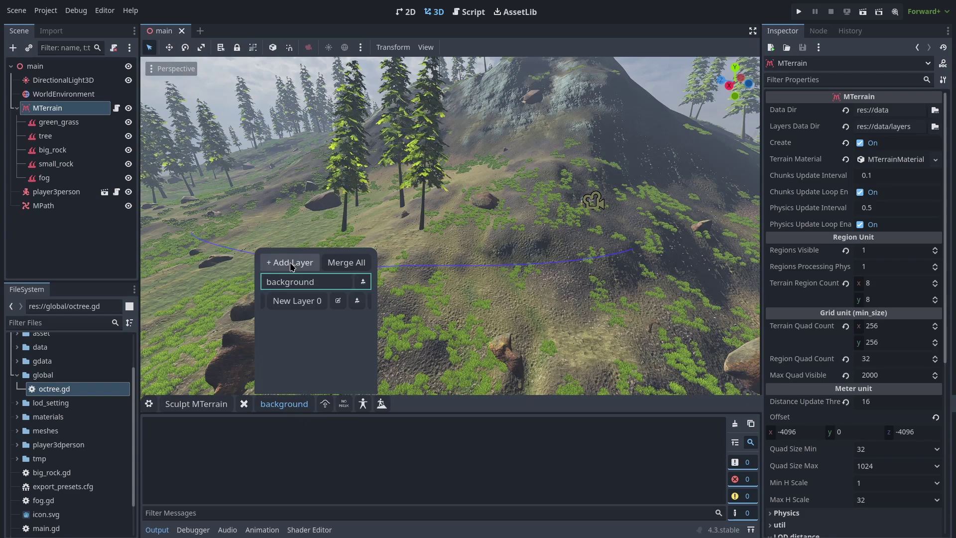
pyautogui.click(330, 302)
pyautogui.hotkey('ctrl', 'a')
pyautogui.write('road')
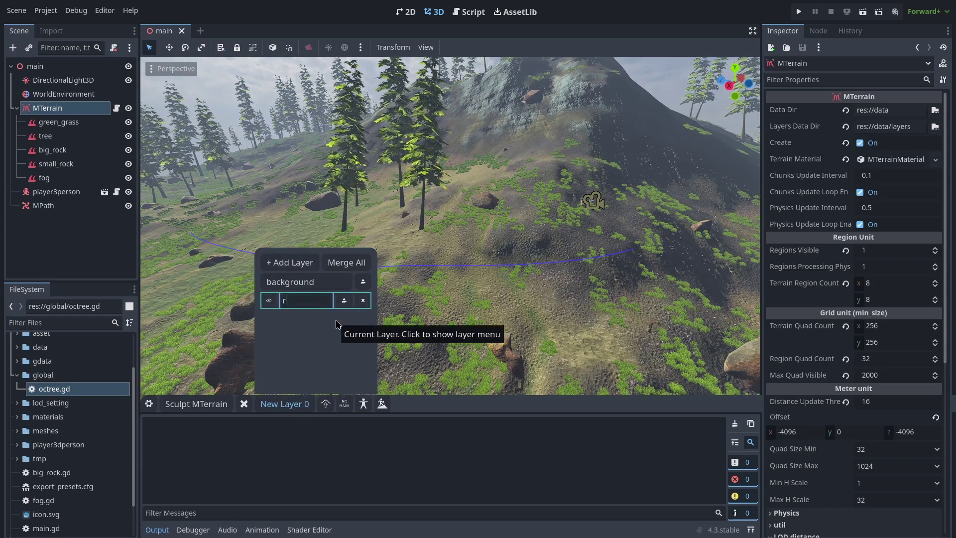
pyautogui.press('Return')
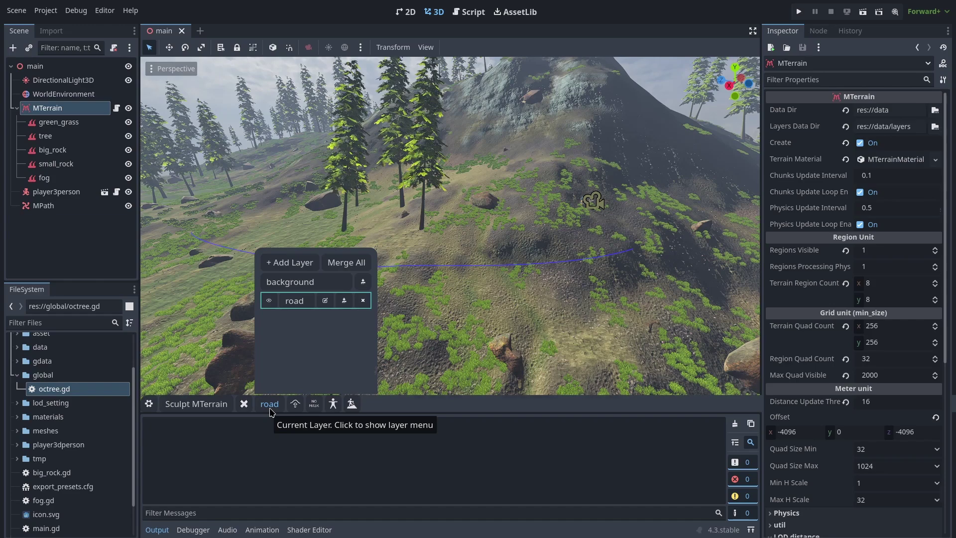
# - Return to the MPath and set its Terrain Layer to "road"
pyautogui.click(630, 250)
pyautogui.click(850, 197)
pyautogui.write('road')
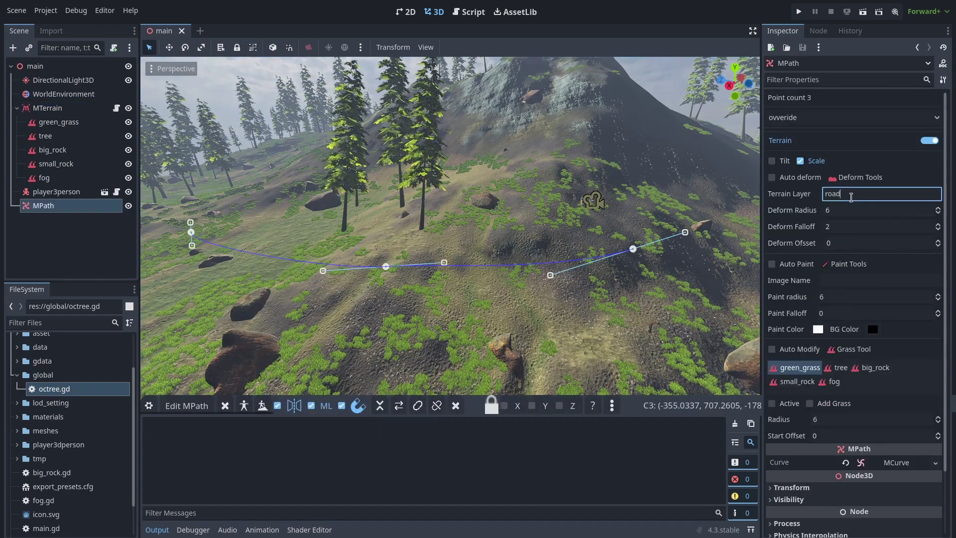
pyautogui.click(857, 205)
pyautogui.click(863, 232)
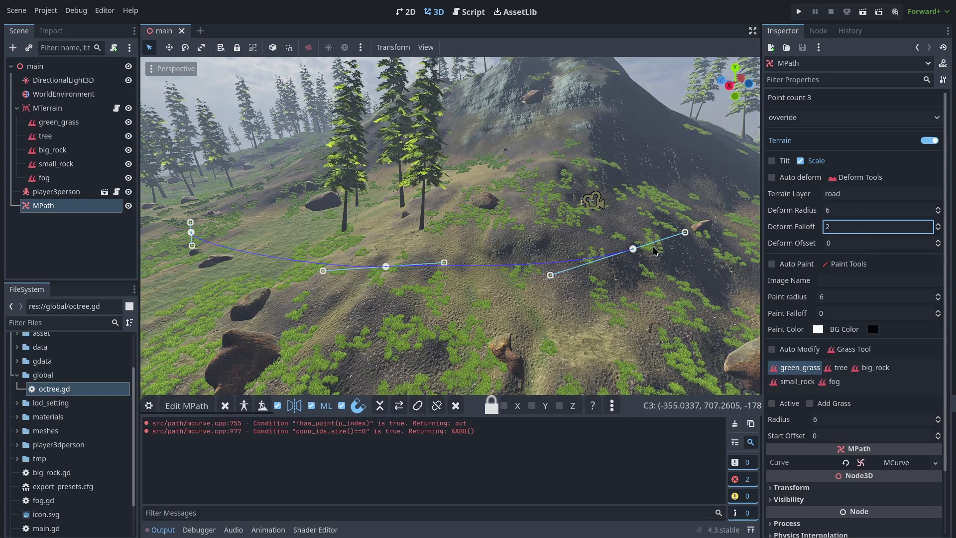
# - Select the segment between the end point near the small rock and the middle point, and deform the terrain along that segment only
pyautogui.click(640, 250)
pyautogui.click(635, 252)
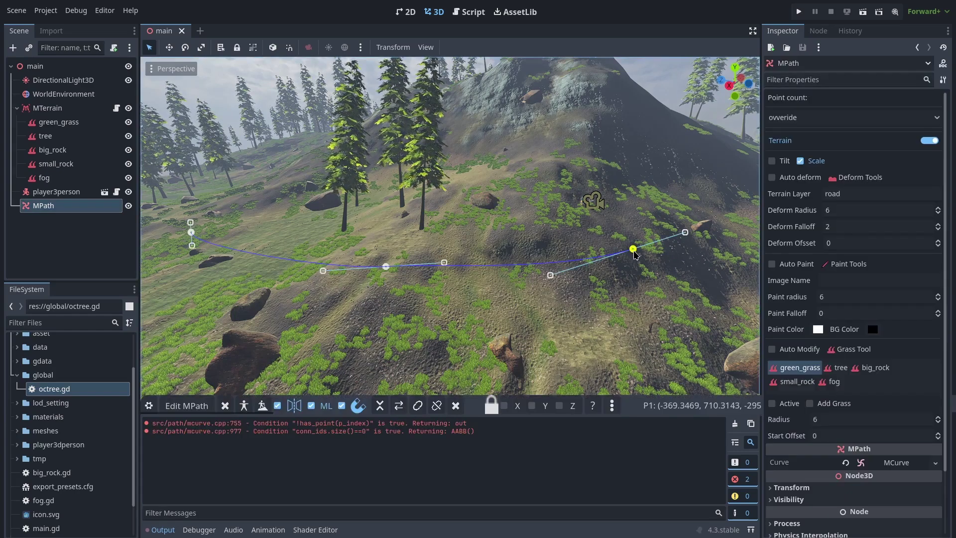
pyautogui.click(385, 266)
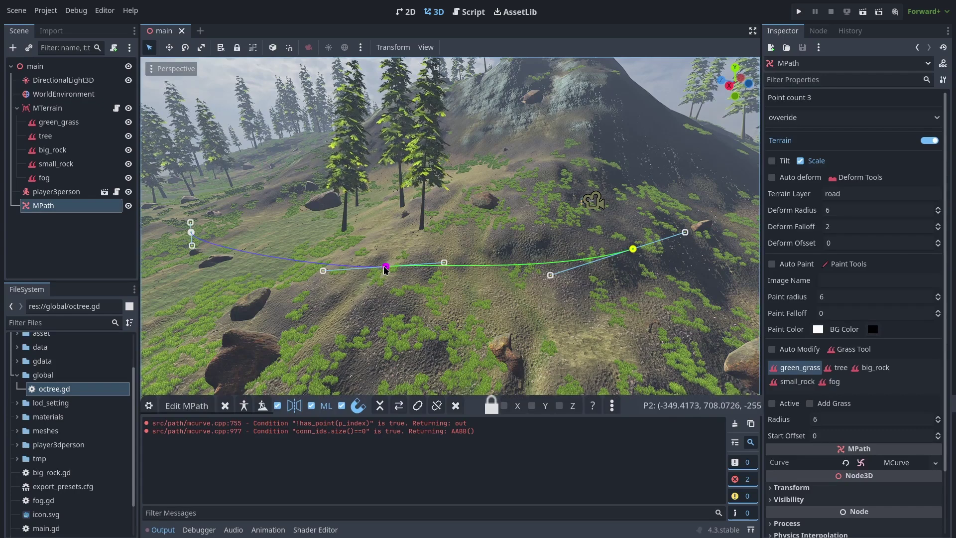
pyautogui.click(854, 178)
pyautogui.click(864, 210)
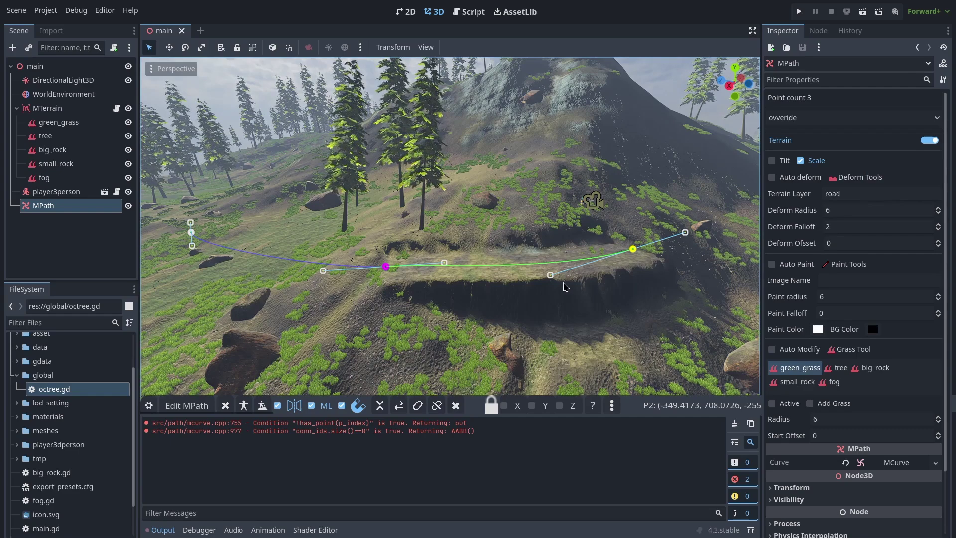
# - Clear the segment's terrain deformation and deform the terrain along the entire path, with the only-selected option off
pyautogui.click(857, 178)
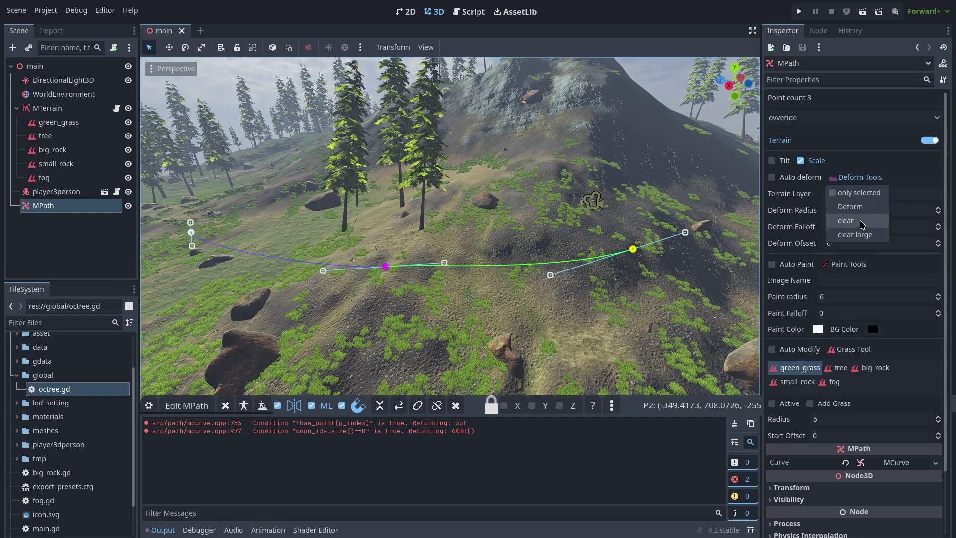
pyautogui.click(850, 206)
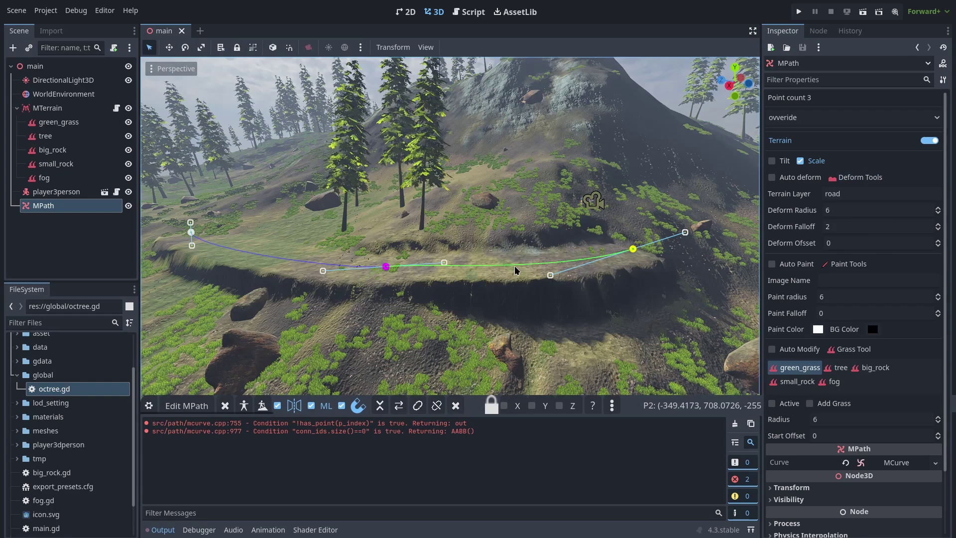
pyautogui.moveTo(496, 264); pyautogui.dragTo(492, 254, button='middle')
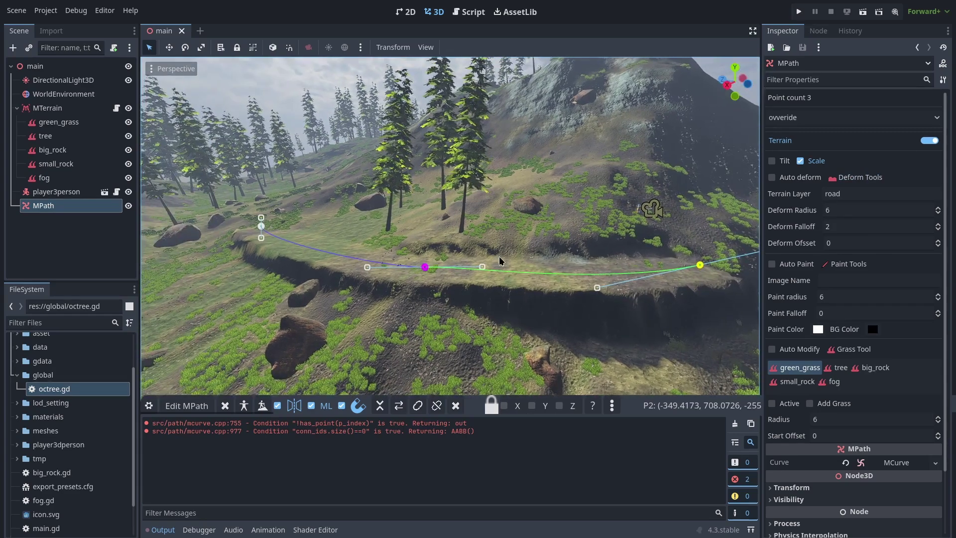
pyautogui.click(735, 423)
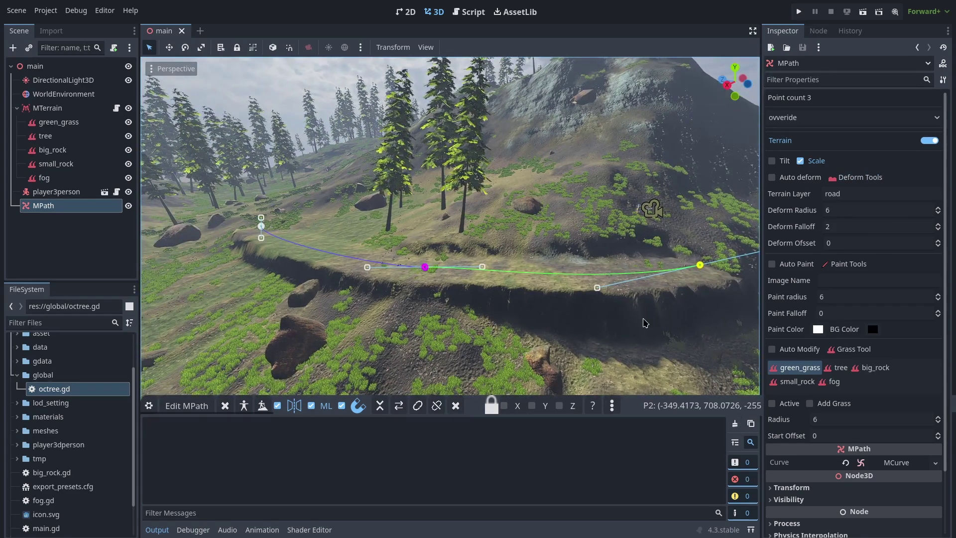
# - Turn off the path's Terrain options view and raise the Active LOD Limit of its MCurve resource
pyautogui.click(931, 141)
pyautogui.click(891, 171)
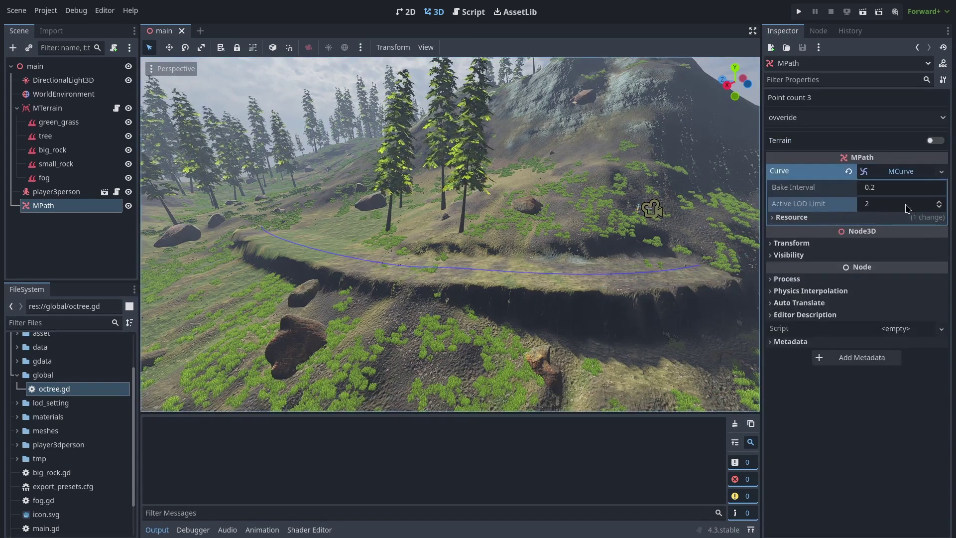
pyautogui.click(939, 201)
pyautogui.click(938, 201)
pyautogui.click(938, 201)
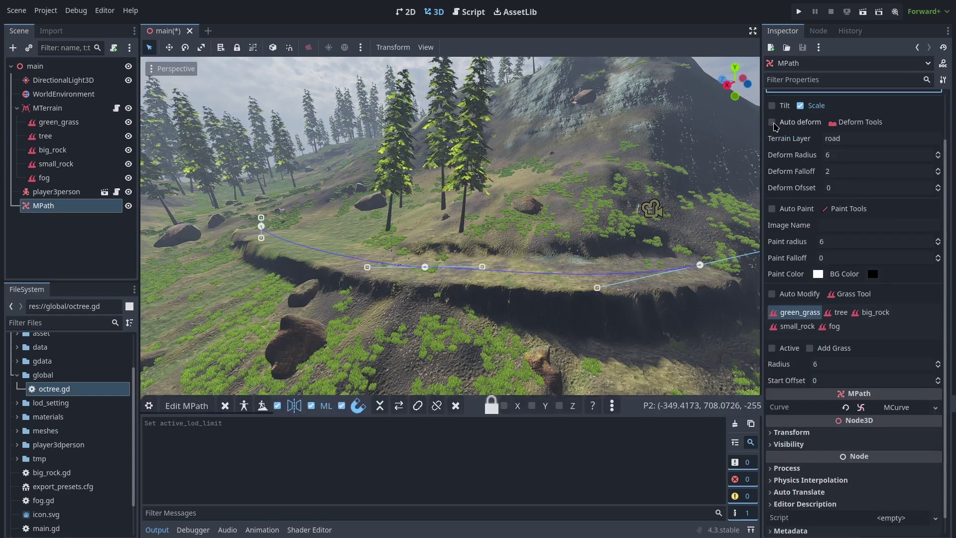
# - Turn on Auto deform for the MPath and try to add a path point on the hillside
pyautogui.click(772, 122)
pyautogui.moveTo(420, 273)
pyautogui.mouseDown(button='right')
pyautogui.moveTo(433, 279)
pyautogui.moveTo(448, 181)
pyautogui.moveTo(500, 278)
pyautogui.moveTo(367, 247)
pyautogui.moveTo(349, 234)
pyautogui.moveTo(389, 241)
pyautogui.moveTo(309, 207)
pyautogui.moveTo(428, 259)
pyautogui.mouseUp(button='right')
pyautogui.keyDown('ctrl'); pyautogui.click(448, 182); pyautogui.keyUp('ctrl')
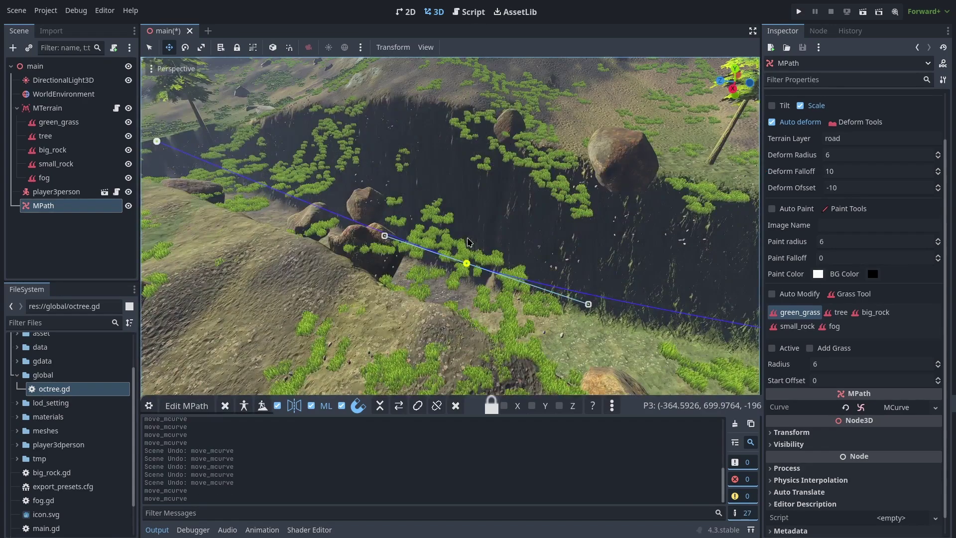
# - Clear the terrain deformation along the path and deform the terrain along it again
pyautogui.click(855, 122)
pyautogui.click(864, 165)
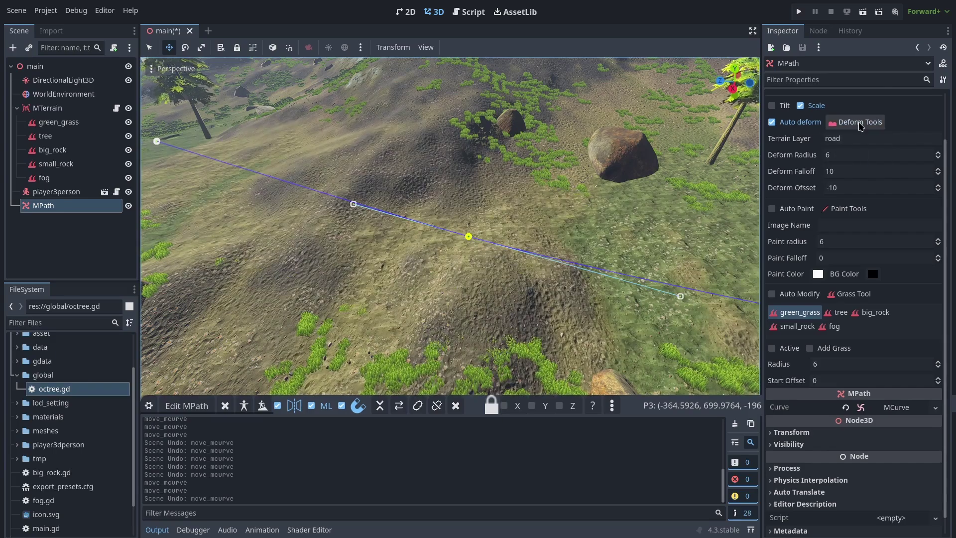
pyautogui.click(855, 122)
pyautogui.click(864, 165)
pyautogui.click(855, 122)
pyautogui.click(863, 155)
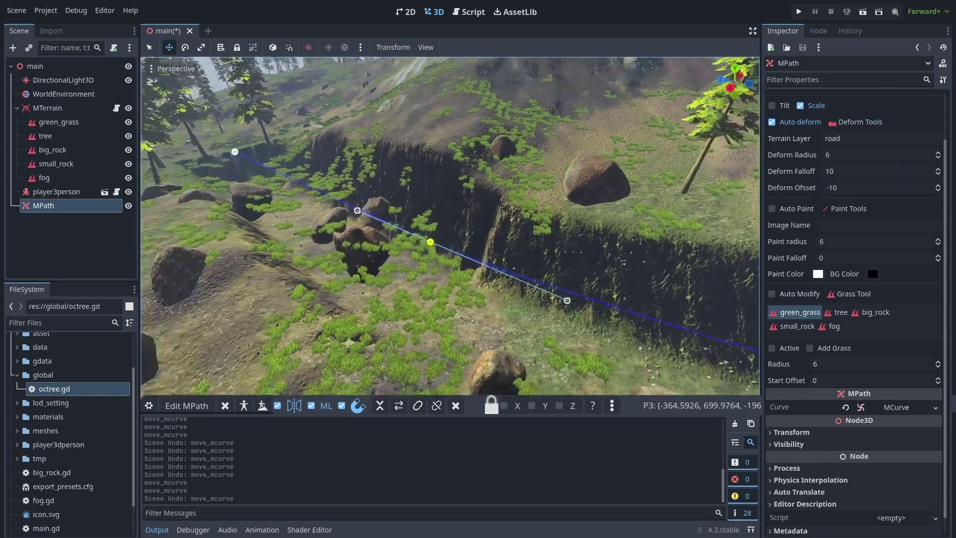
pyautogui.press('w')
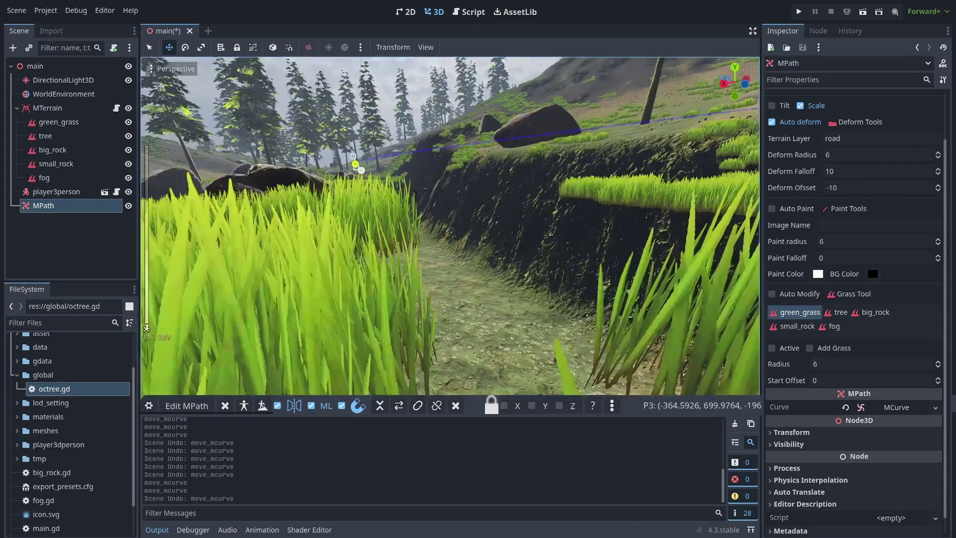
pyautogui.scroll(2, 450, 226)
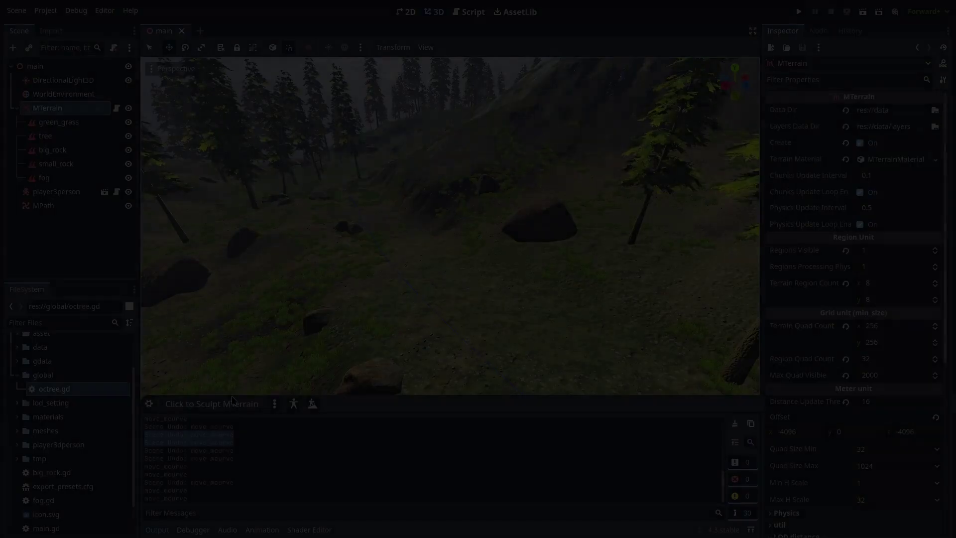
# - Switch MTerrain editing from sculpting to Paint MTerrain and open the form for creating a new color layer
pyautogui.click(214, 404)
pyautogui.click(212, 405)
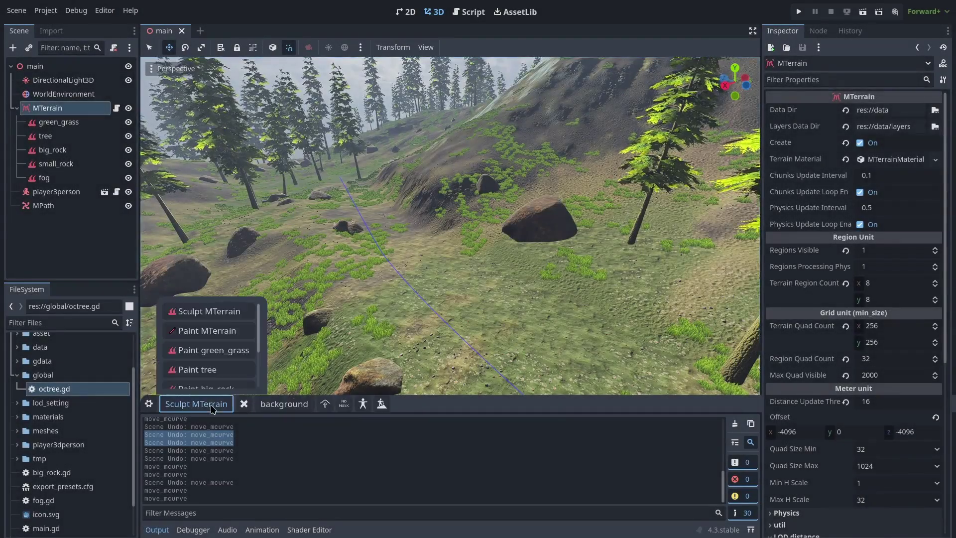
pyautogui.click(207, 332)
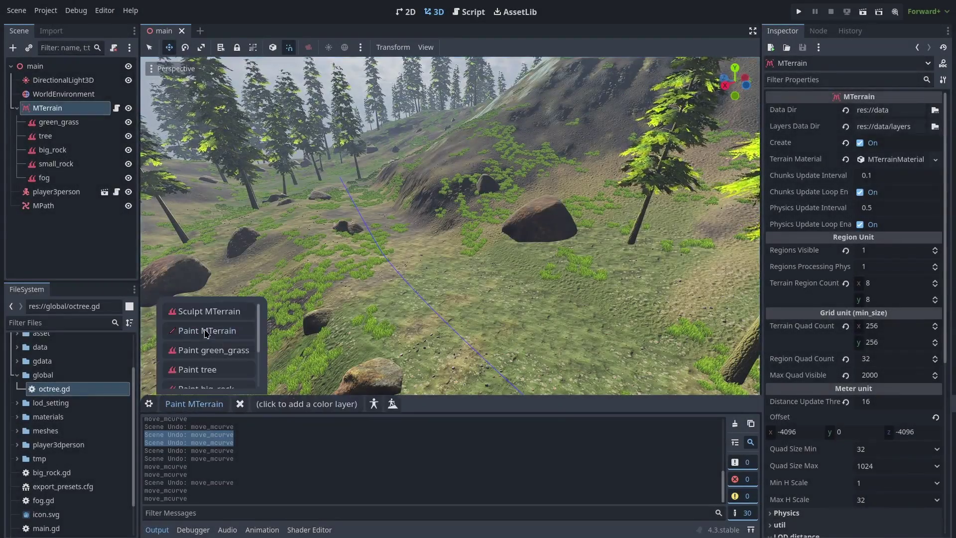
pyautogui.click(191, 405)
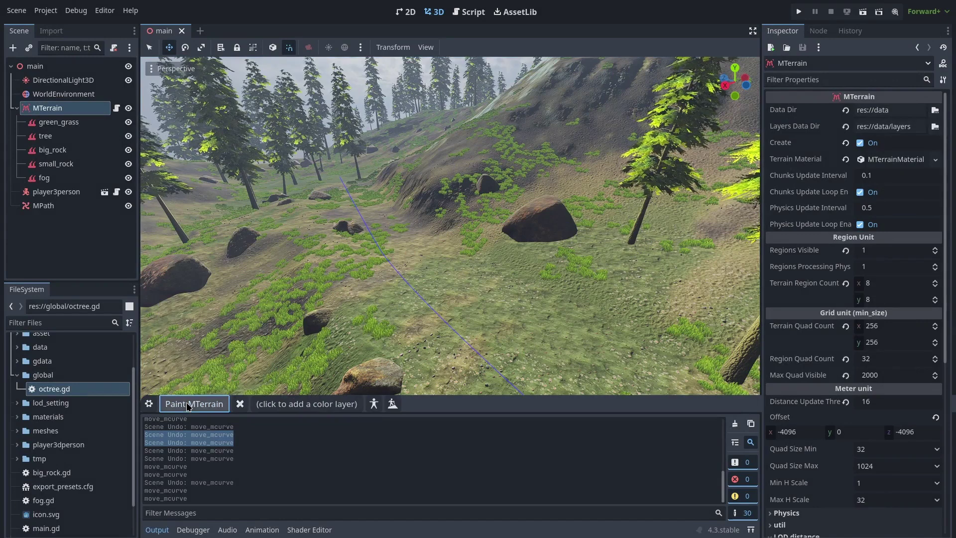
pyautogui.click(313, 406)
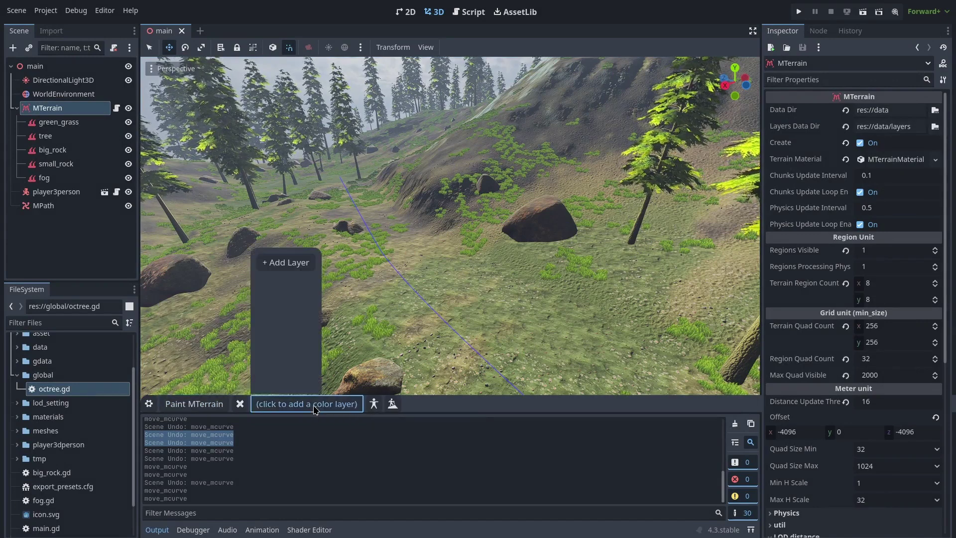
pyautogui.click(285, 263)
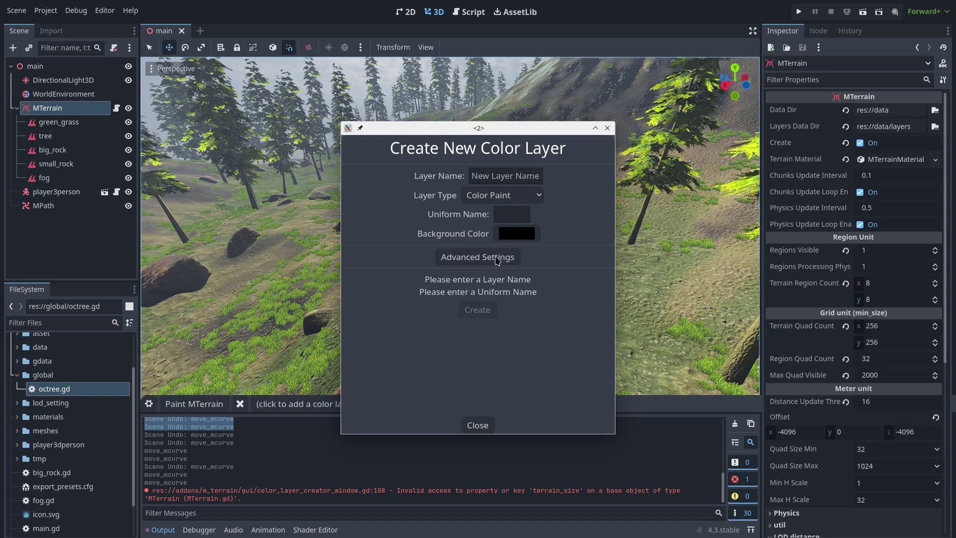
# - Name the new color layer road with road as its uniform name, keeping the Color Paint layer type
pyautogui.moveTo(528, 128); pyautogui.dragTo(485, 114)
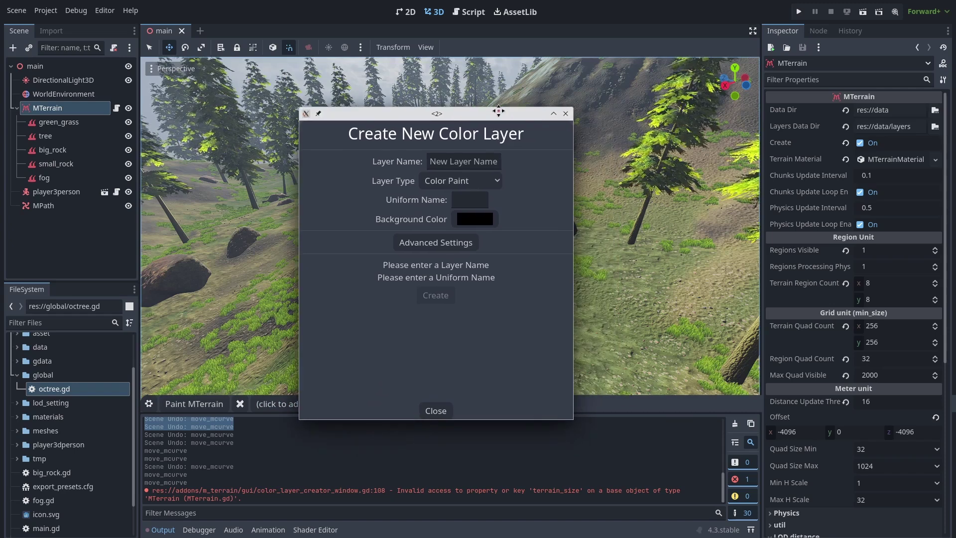
pyautogui.click(461, 185)
pyautogui.click(460, 185)
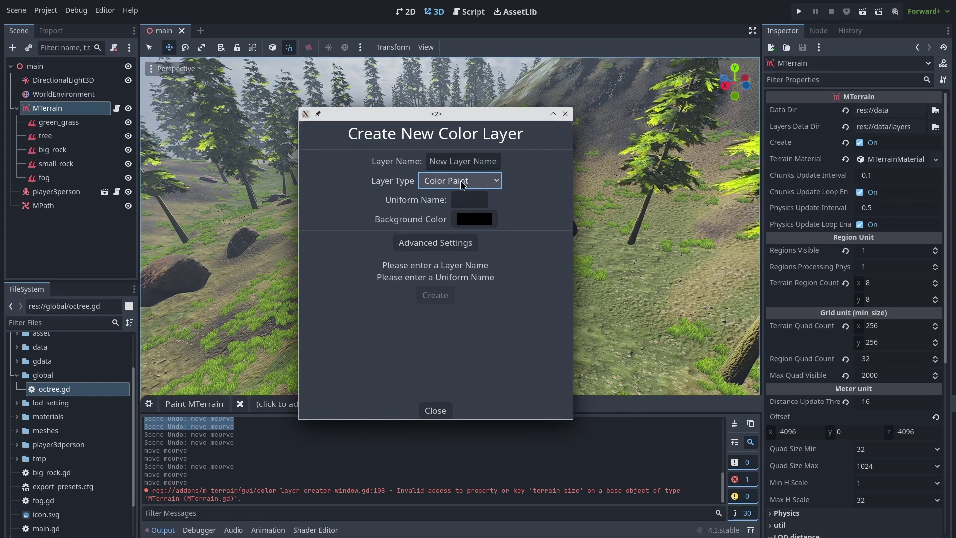
pyautogui.click(463, 161)
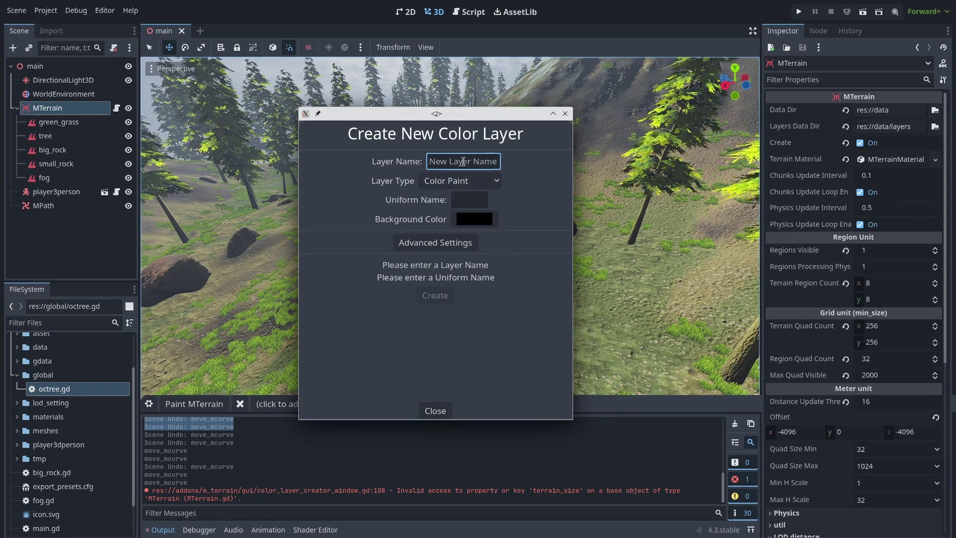
pyautogui.write('road')
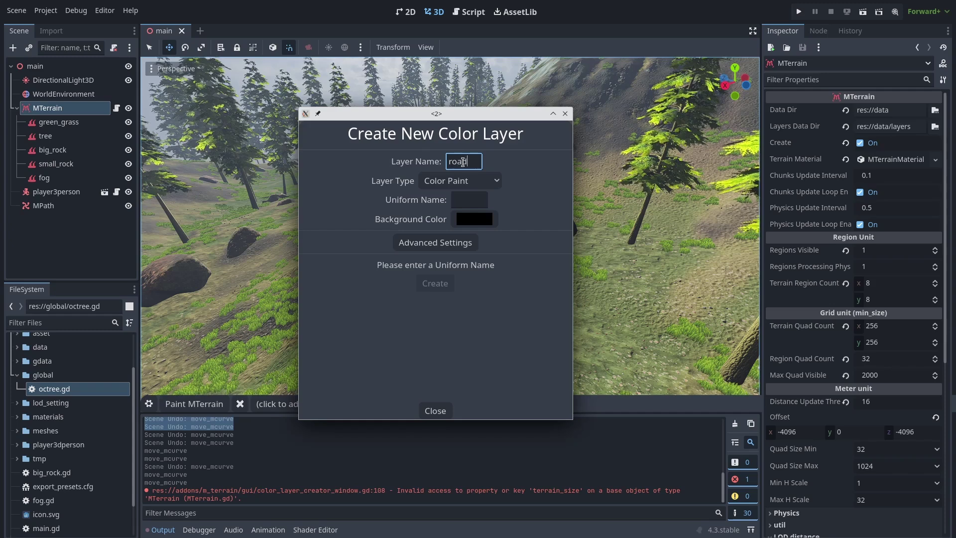
pyautogui.press('Tab')
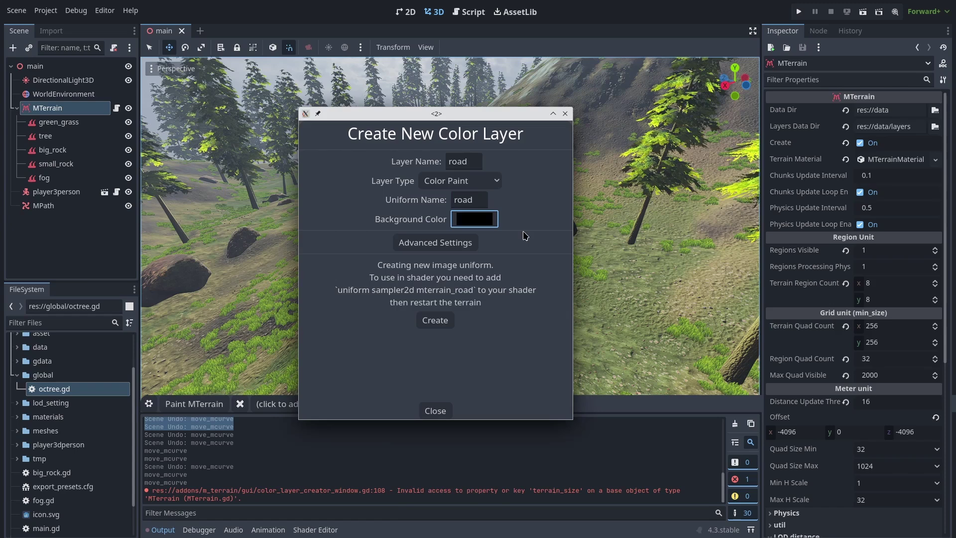
# - In the layer's advanced settings, choose image format FORMAT_L8, COMPRESS_PNG compression and FILE_COMPRESSION_NONE
pyautogui.click(471, 244)
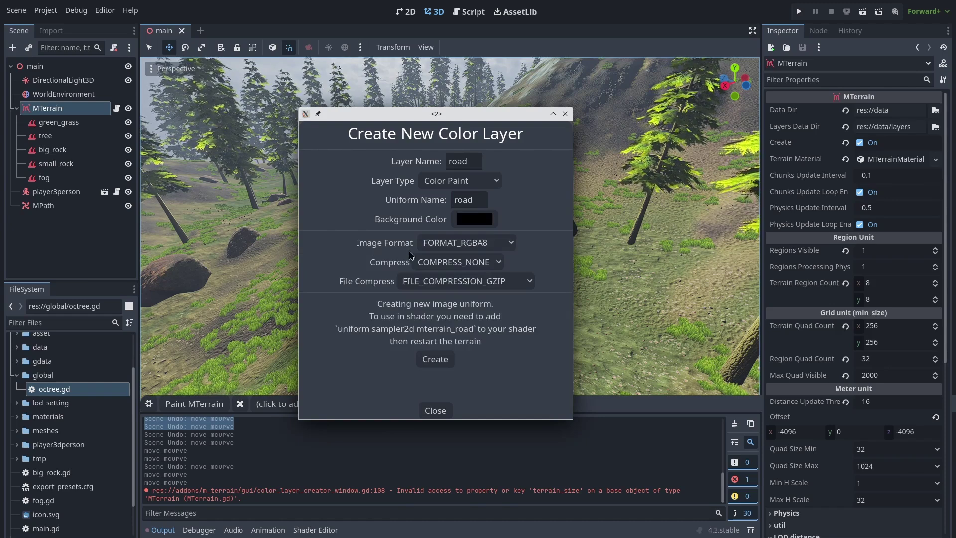
pyautogui.click(485, 251)
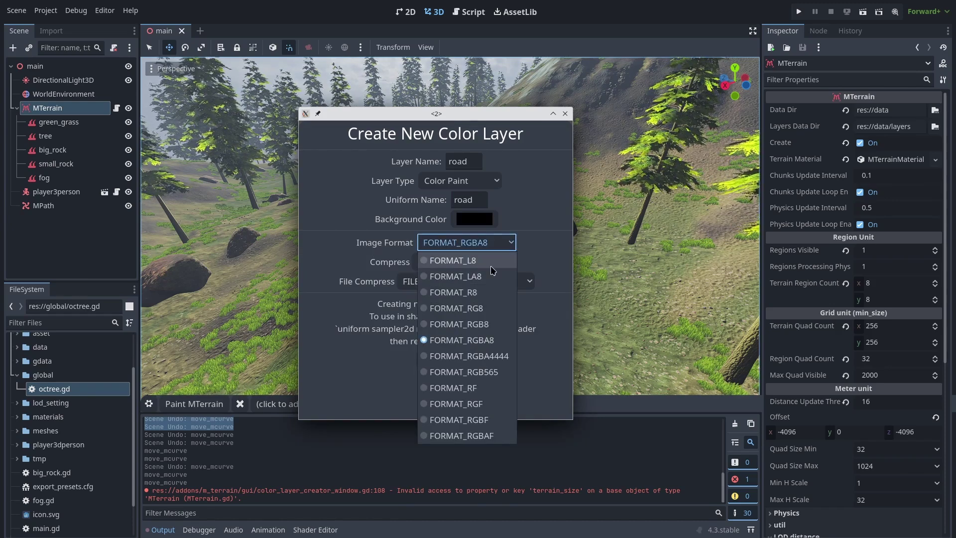
pyautogui.click(491, 269)
pyautogui.click(471, 244)
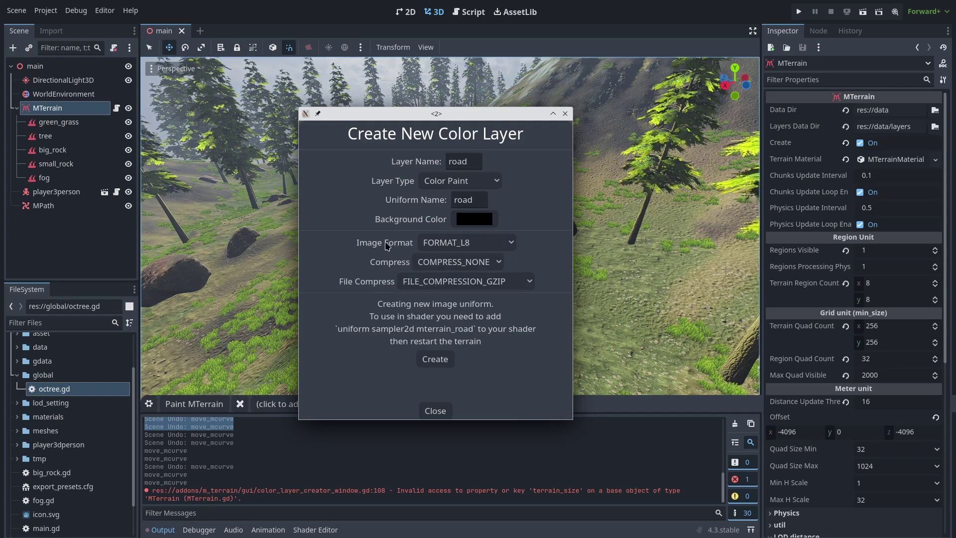
pyautogui.click(447, 248)
pyautogui.click(451, 258)
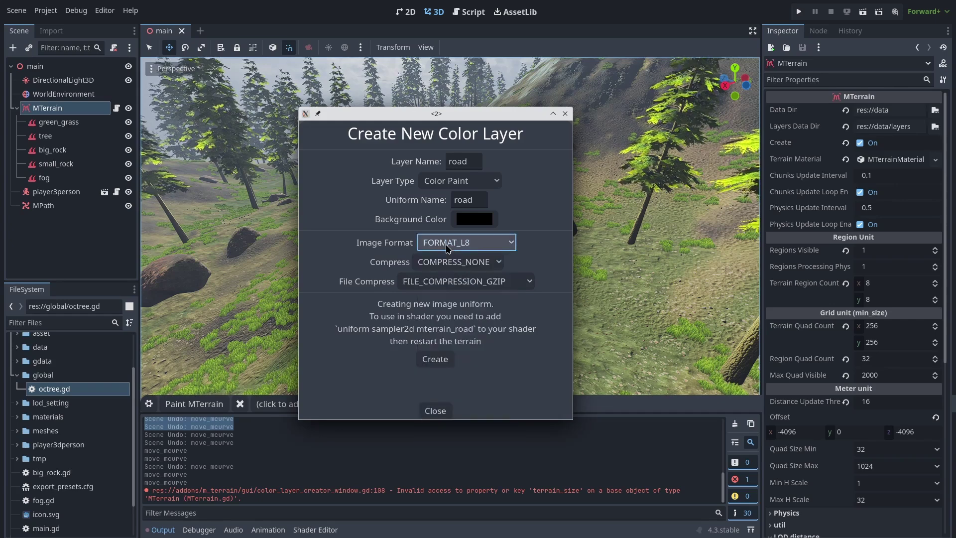
pyautogui.click(487, 267)
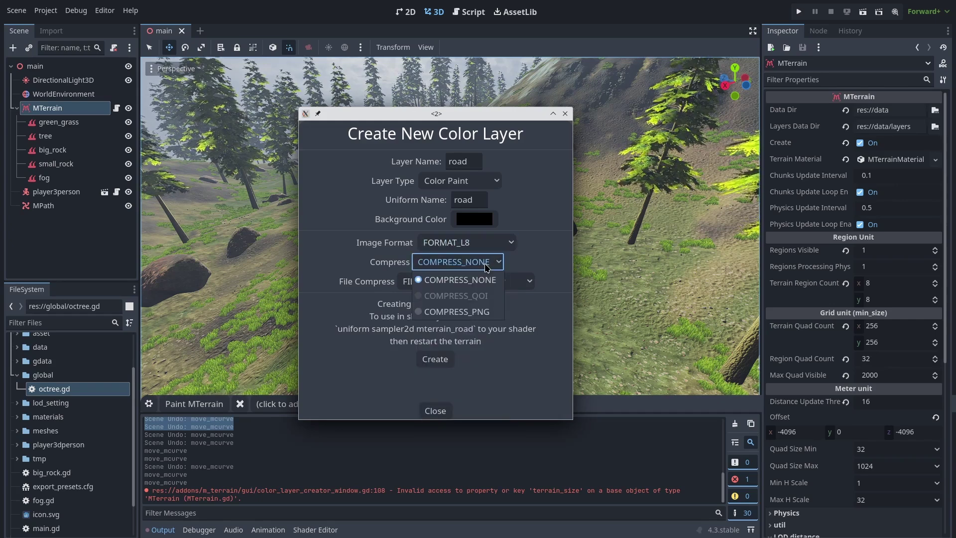
pyautogui.click(492, 312)
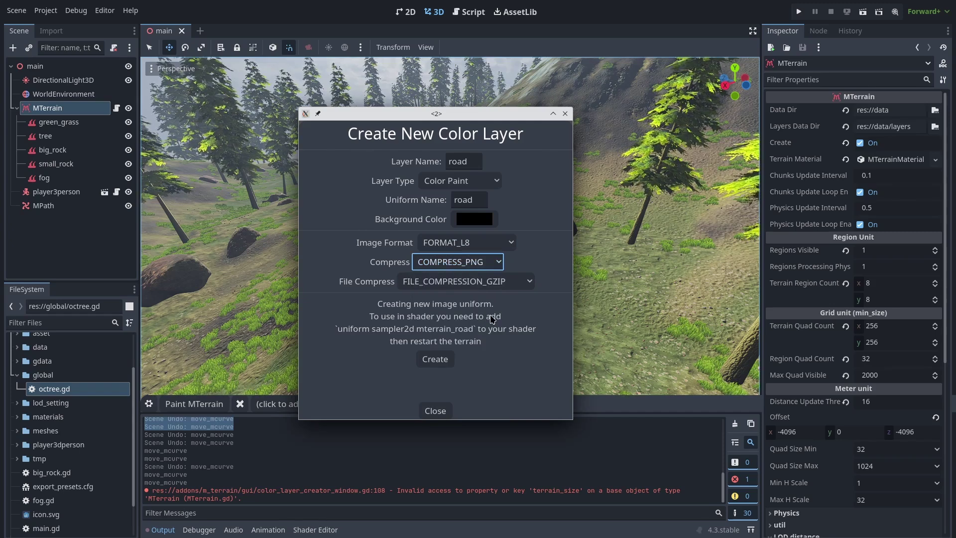
pyautogui.click(494, 281)
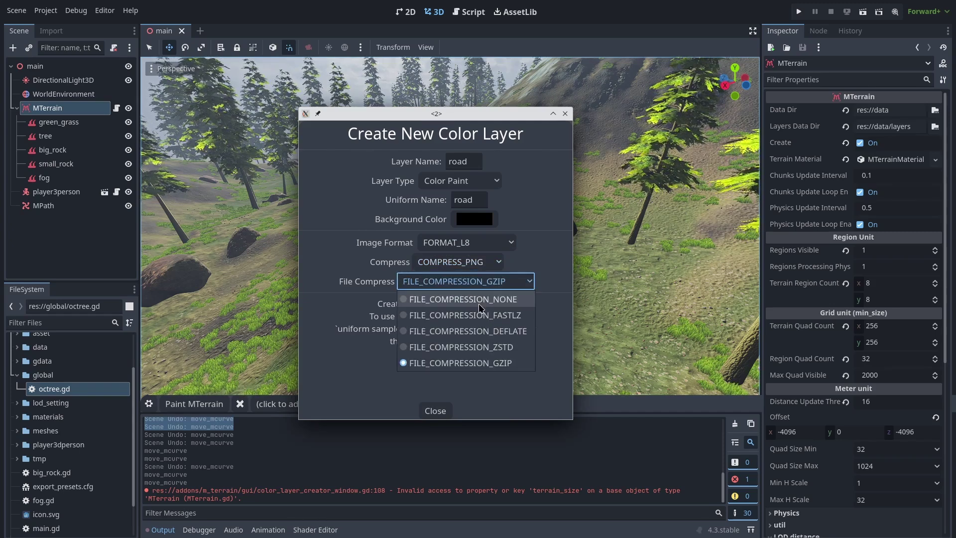
pyautogui.click(479, 301)
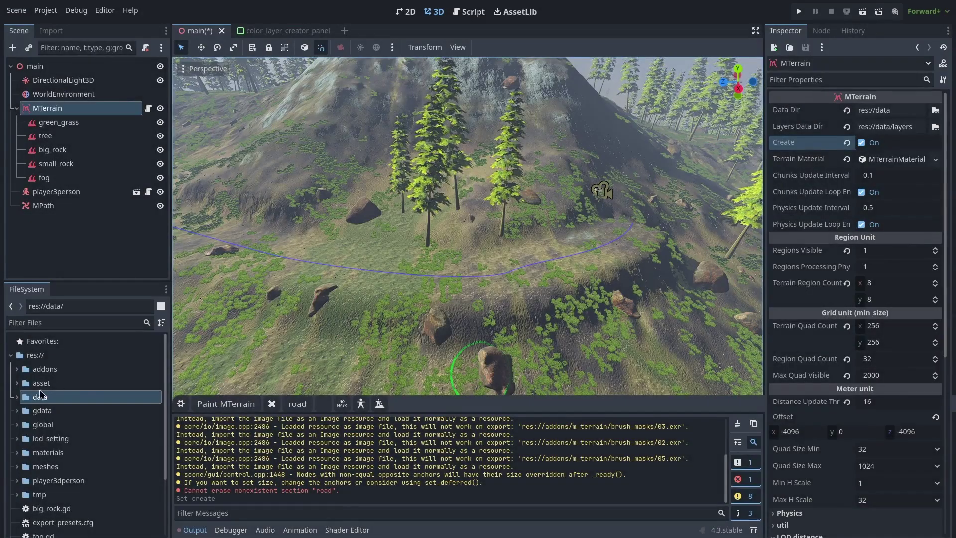
# - Inspect the Compressed Data dictionary of x0_y0.res in the data folder for the road entry
pyautogui.click(17, 397)
pyautogui.scroll(-2, 34, 395)
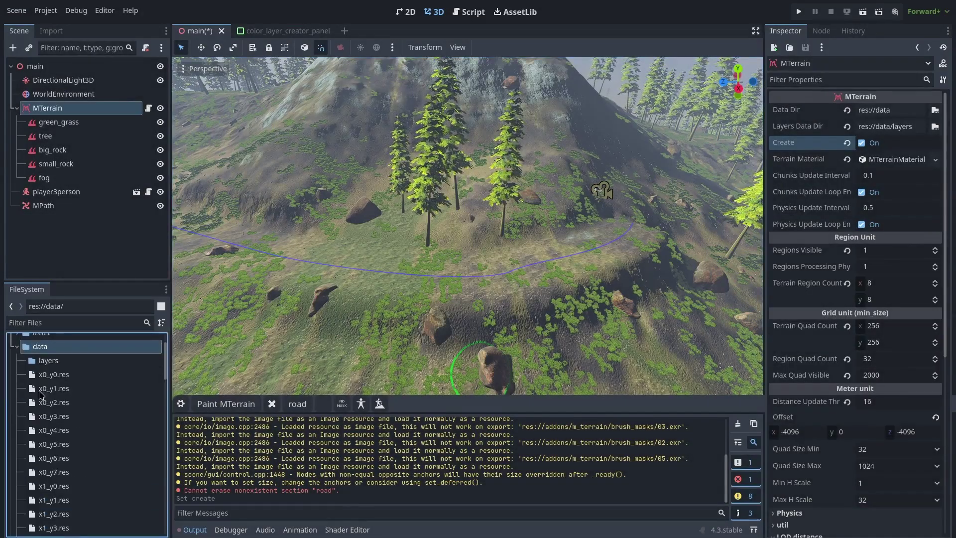
pyautogui.click(72, 375)
pyautogui.click(896, 111)
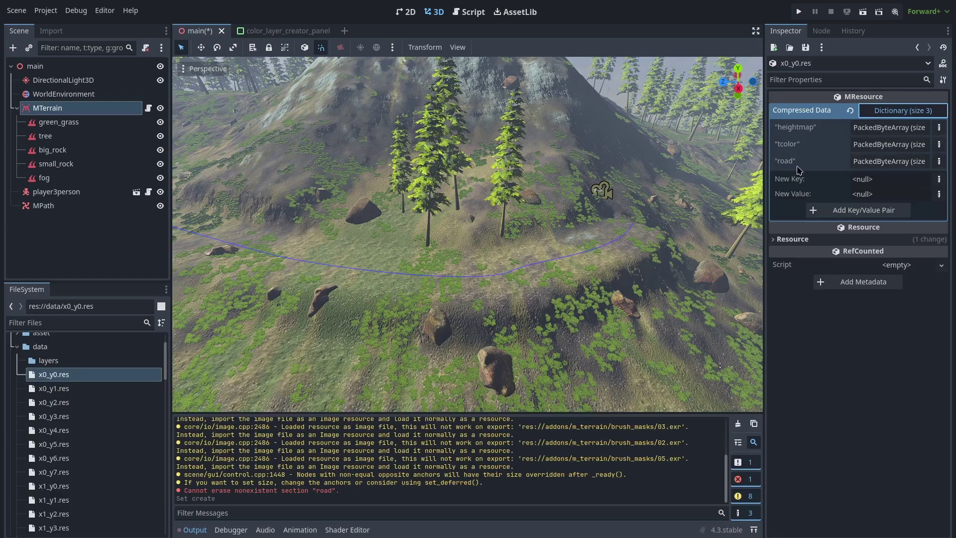
# - Open the MTerrain material's terrain.gdshader and declare "uniform sampler2D mterrain_road;" below the mterrain_tcolor uniform
pyautogui.click(71, 186)
pyautogui.click(55, 108)
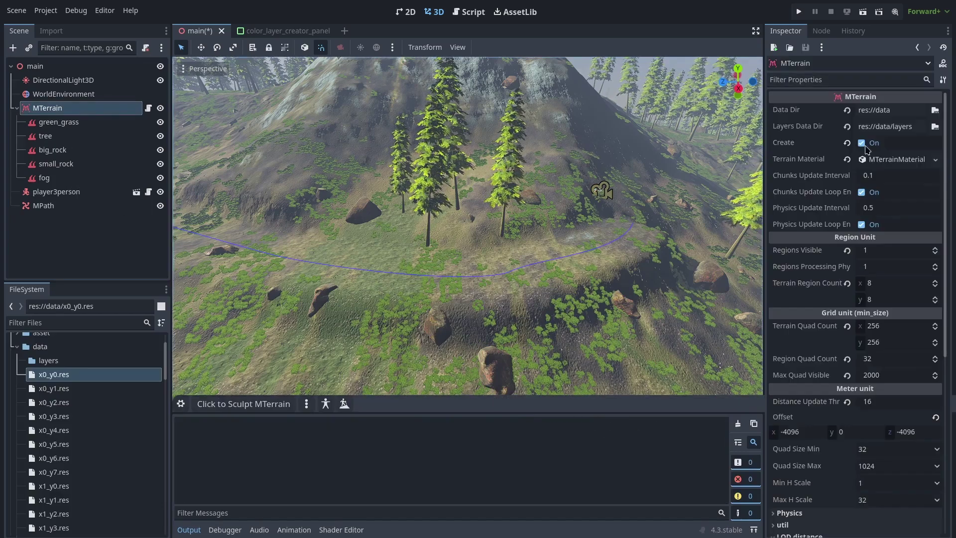
pyautogui.click(915, 159)
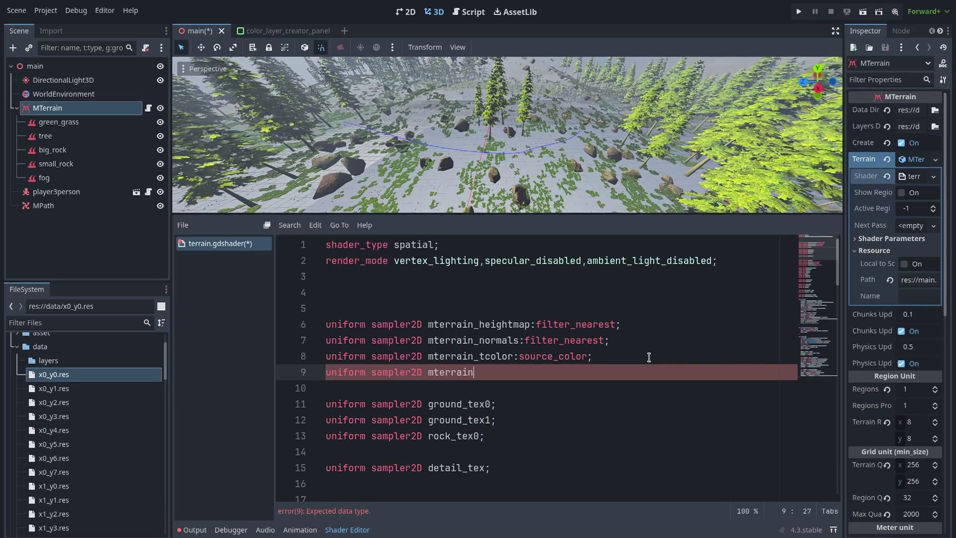
pyautogui.write(';')
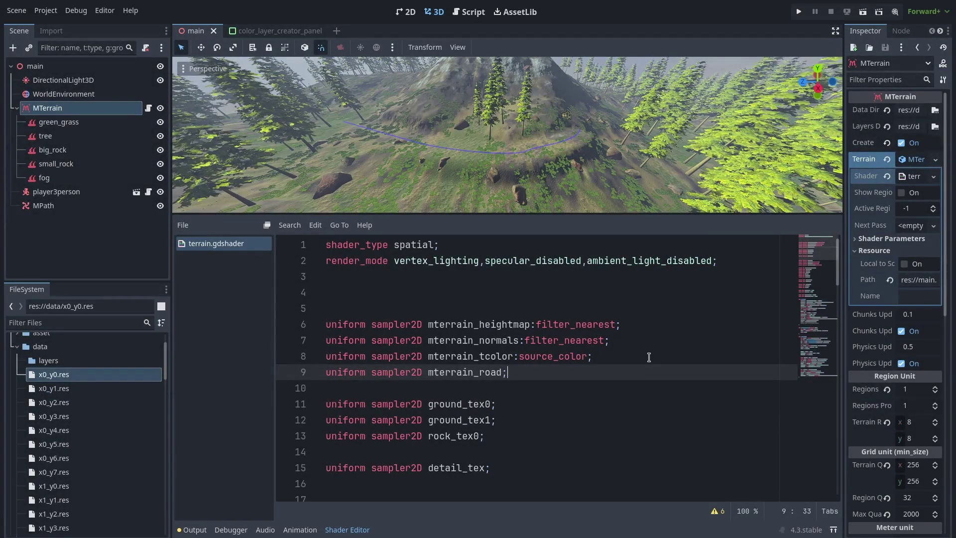
# - Sample the road layer at the start of fragment() with "float road = texture(mterrain_road,region_uv).r;"
pyautogui.scroll(-1, 648, 356)
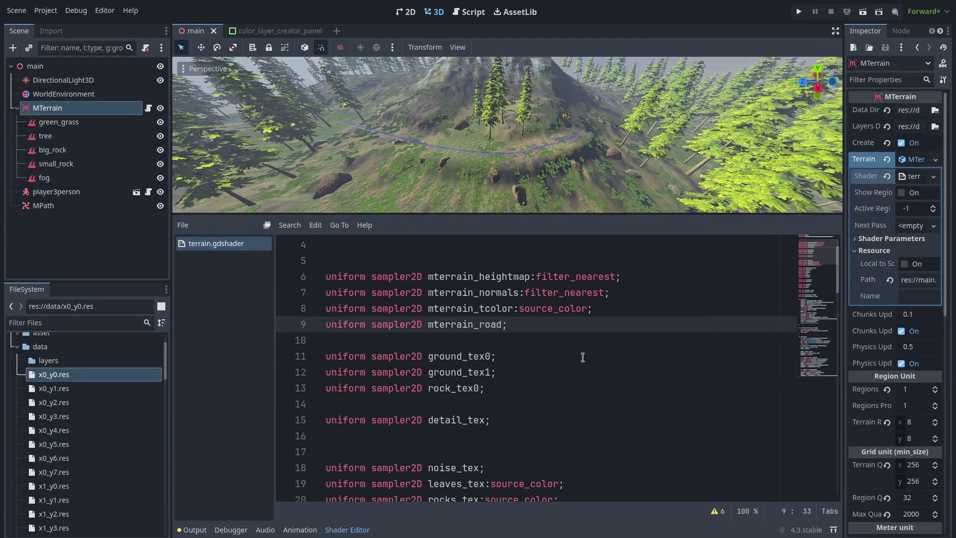
pyautogui.doubleClick(492, 325)
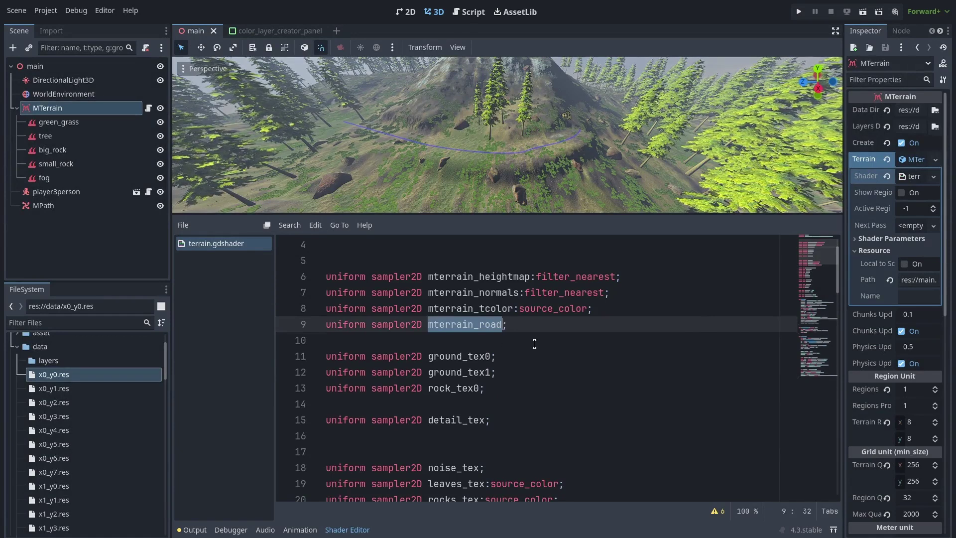
pyautogui.hotkey('ctrl', 'z')
pyautogui.hotkey('ctrl', 'shift', 'z')
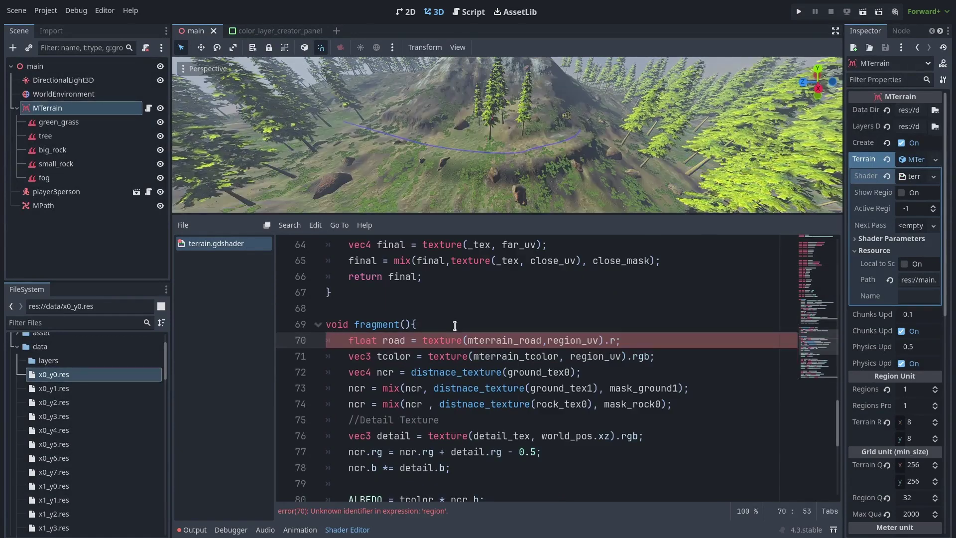
pyautogui.click(455, 326)
pyautogui.moveTo(842, 147); pyautogui.dragTo(807, 151)
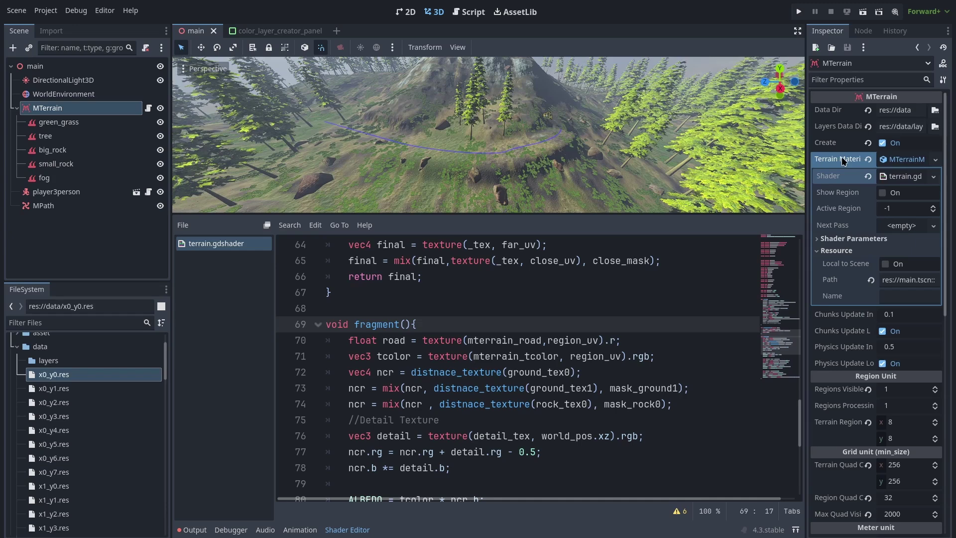
# - Declare "uniform vec3 road_color:source_color;" and blend it in fragment() with "tcolor = mix(tcolor,road_color,road);"
pyautogui.hotkey('ctrl', 'z')
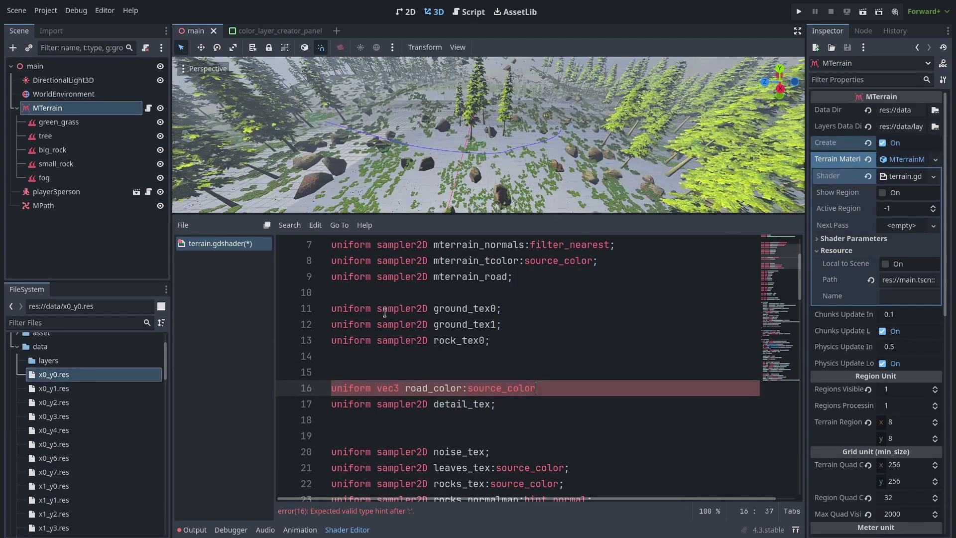
pyautogui.hotkey('ctrl', 's')
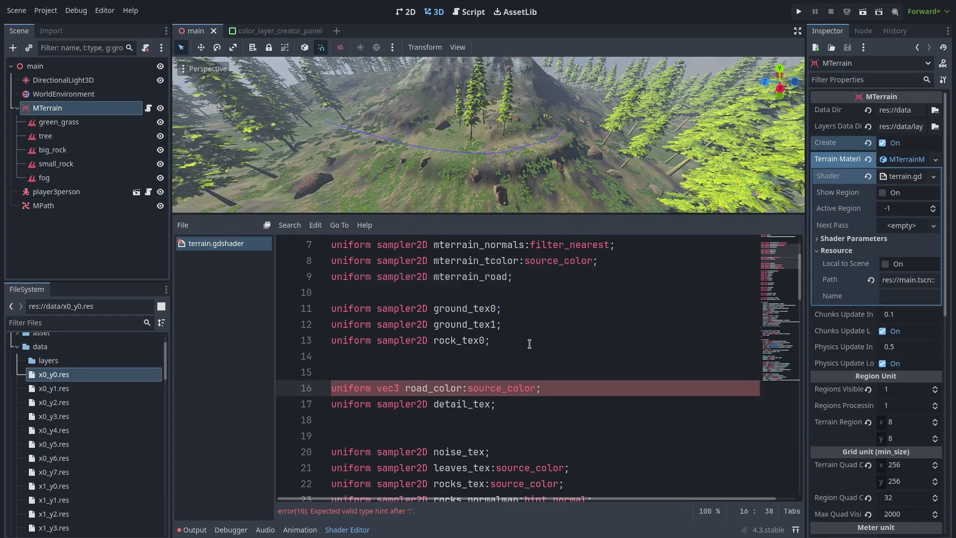
pyautogui.hotkey('ctrl', 'z')
pyautogui.write('= mix(tcolor,road_color,road);')
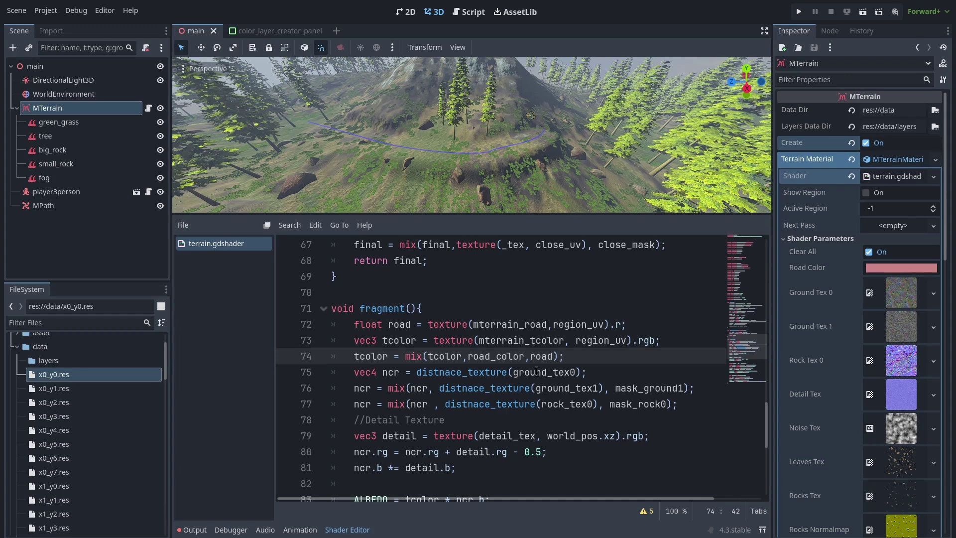
# - Close the shader editor and switch MTerrain editing to Paint MTerrain with the road layer's brushes open
pyautogui.click(347, 529)
pyautogui.click(228, 509)
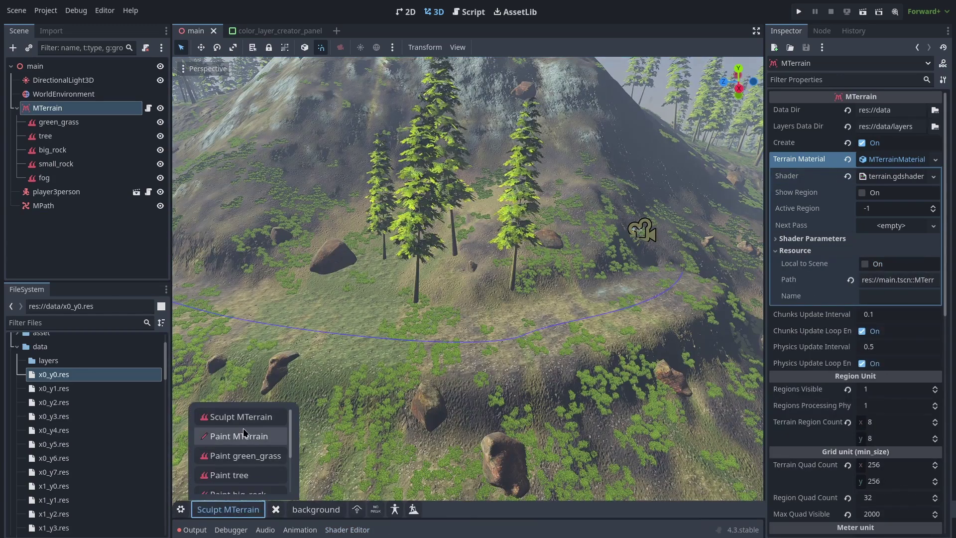
pyautogui.click(257, 436)
pyautogui.click(297, 508)
# - Create a color brush named white with the color ffffff for the road layer
pyautogui.click(367, 401)
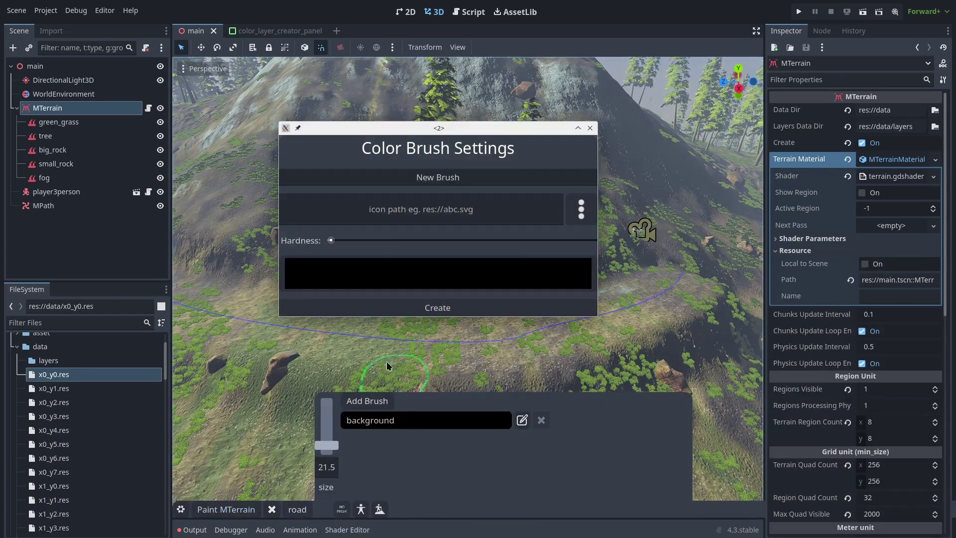
pyautogui.click(474, 183)
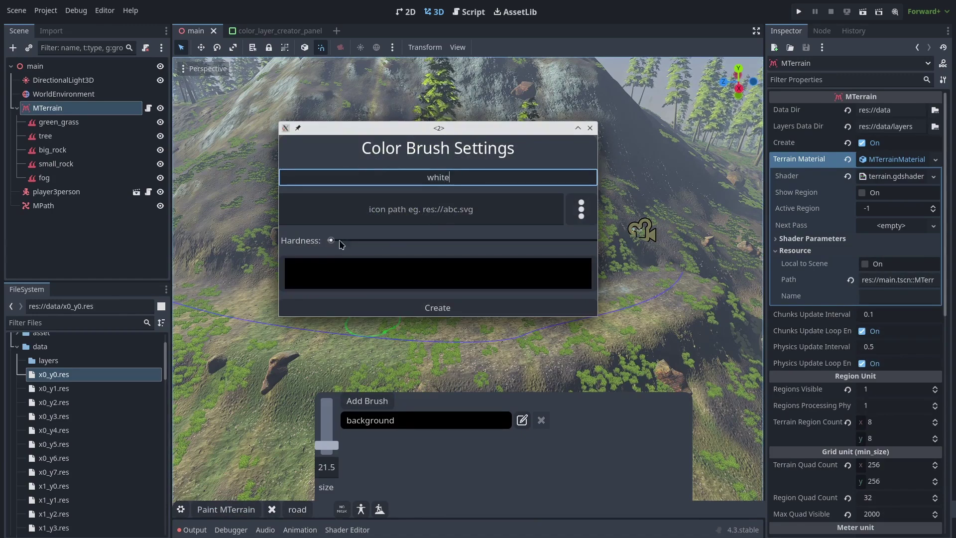
pyautogui.click(353, 269)
pyautogui.write('ffffff')
pyautogui.click(330, 218)
pyautogui.click(447, 307)
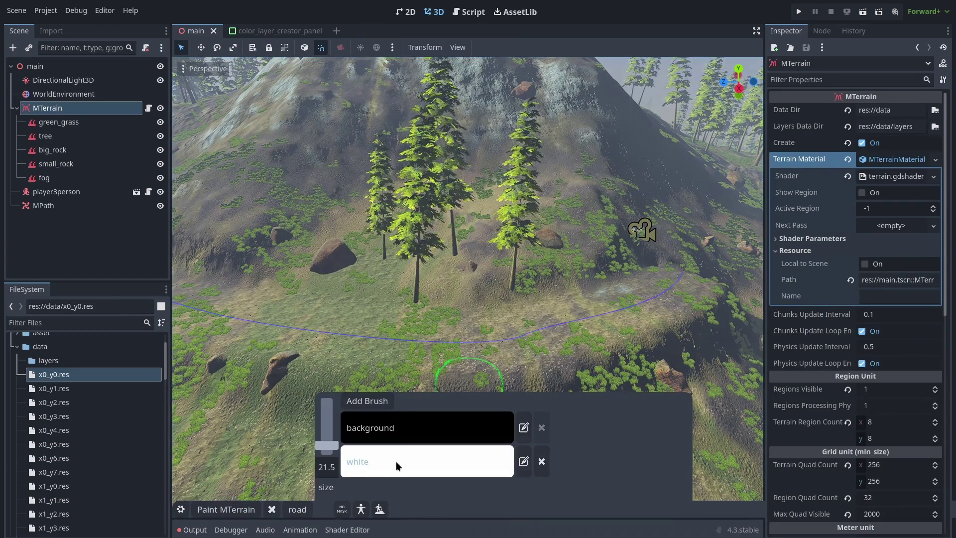
# - Paint the hillside around the path and below the trees with the white brush
pyautogui.click(397, 462)
pyautogui.moveTo(388, 326)
pyautogui.mouseDown()
pyautogui.moveTo(330, 324)
pyautogui.moveTo(562, 330)
pyautogui.mouseUp()
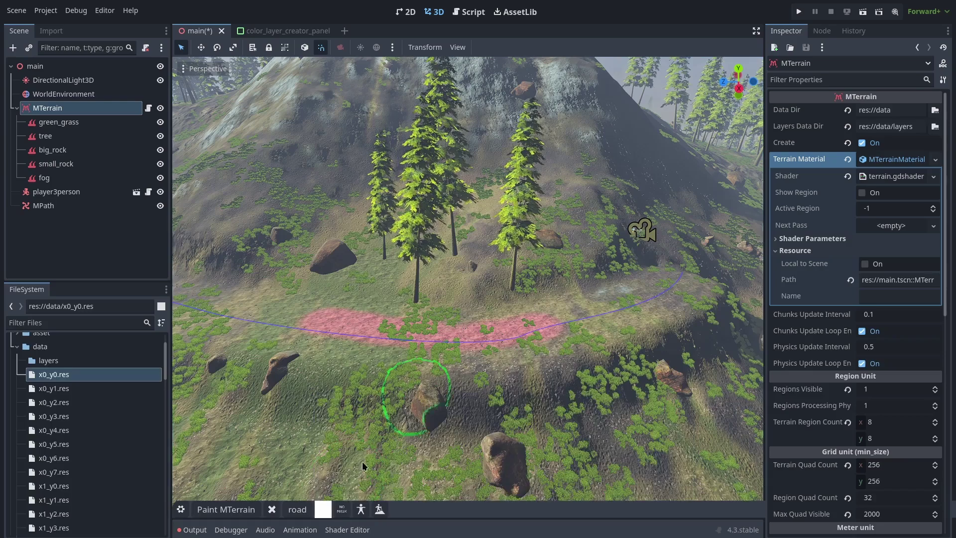
pyautogui.moveTo(438, 368)
pyautogui.mouseDown()
pyautogui.moveTo(617, 328)
pyautogui.moveTo(687, 273)
pyautogui.moveTo(570, 258)
pyautogui.moveTo(433, 342)
pyautogui.moveTo(405, 396)
pyautogui.moveTo(438, 342)
pyautogui.moveTo(514, 295)
pyautogui.mouseUp()
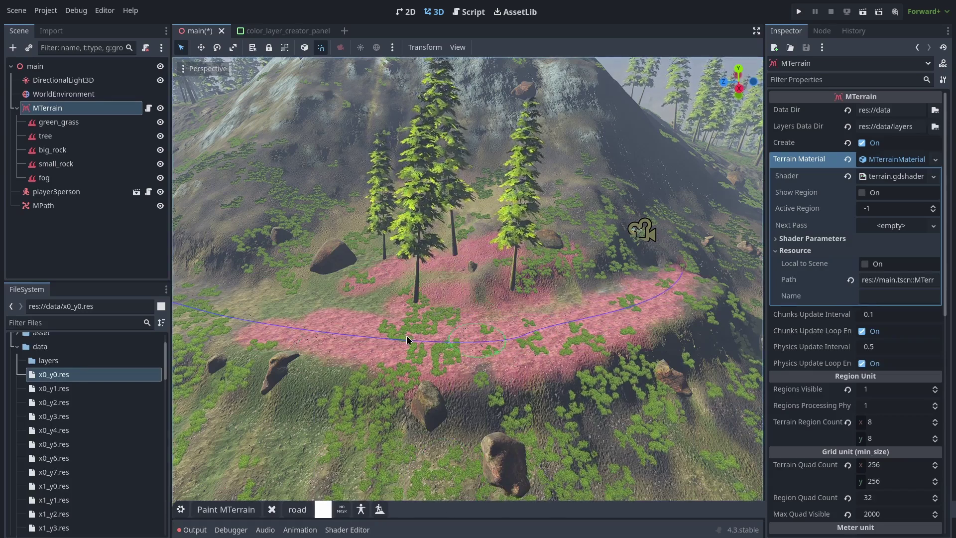
# - Select the MPath and set its paint Image Name to road
pyautogui.press('w')
pyautogui.moveTo(406, 335)
pyautogui.mouseDown(button='right')
pyautogui.moveTo(406, 356)
pyautogui.moveTo(590, 329)
pyautogui.mouseUp(button='right')
pyautogui.click(590, 343)
pyautogui.click(854, 279)
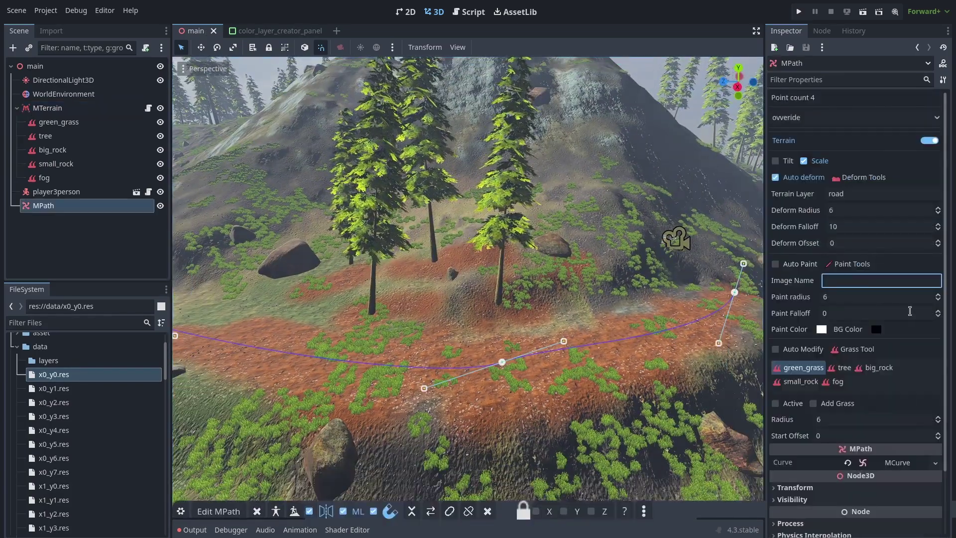
pyautogui.write('road')
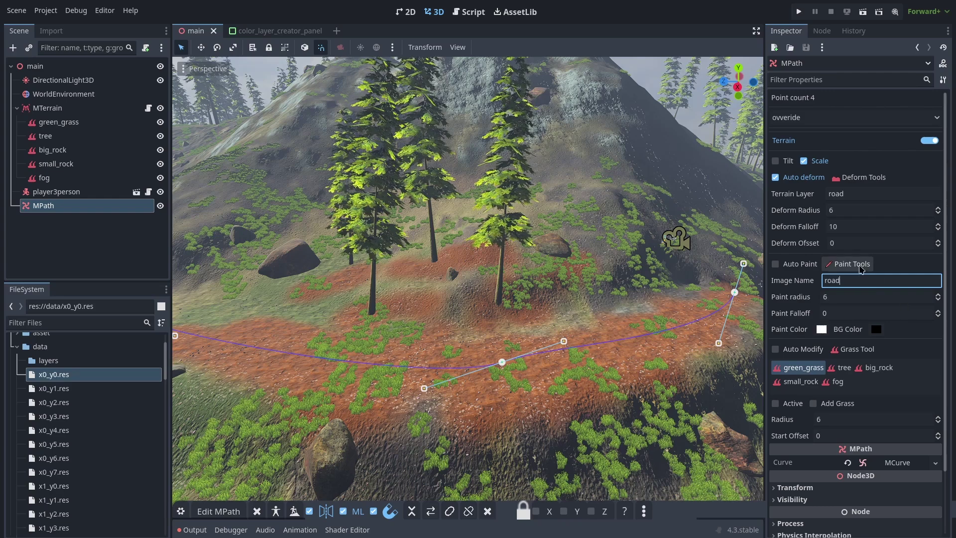
# - Clear the paint in a large area around the path and paint the road layer along it
pyautogui.click(852, 265)
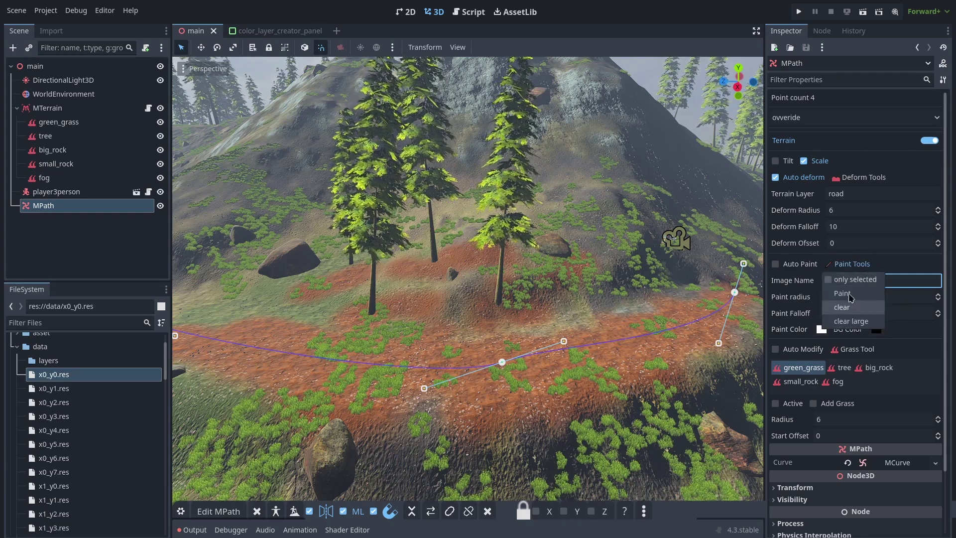
pyautogui.click(874, 318)
pyautogui.click(852, 264)
pyautogui.click(861, 295)
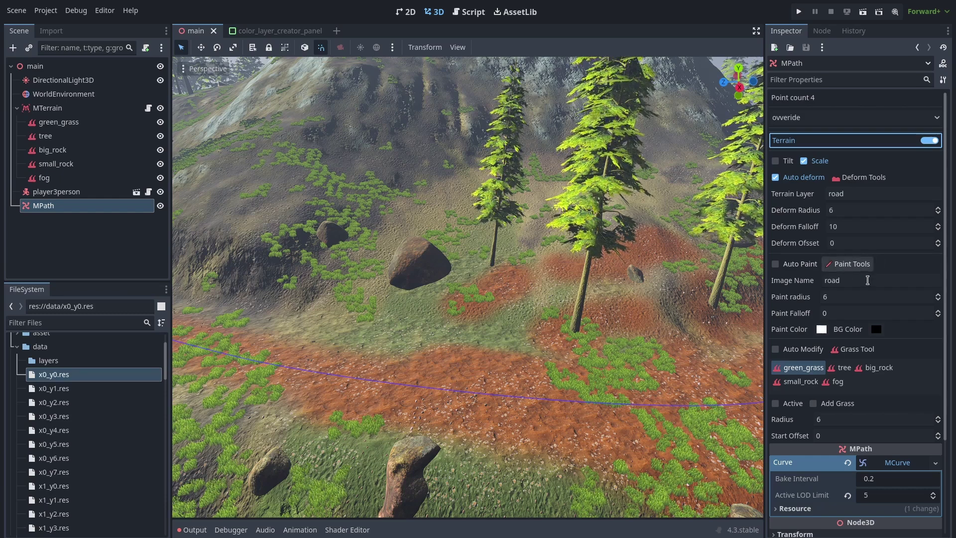
# - Clear the wide road paint around the path and repaint only a narrow strip along the curve with Paint Radius 6
pyautogui.click(860, 267)
pyautogui.click(874, 320)
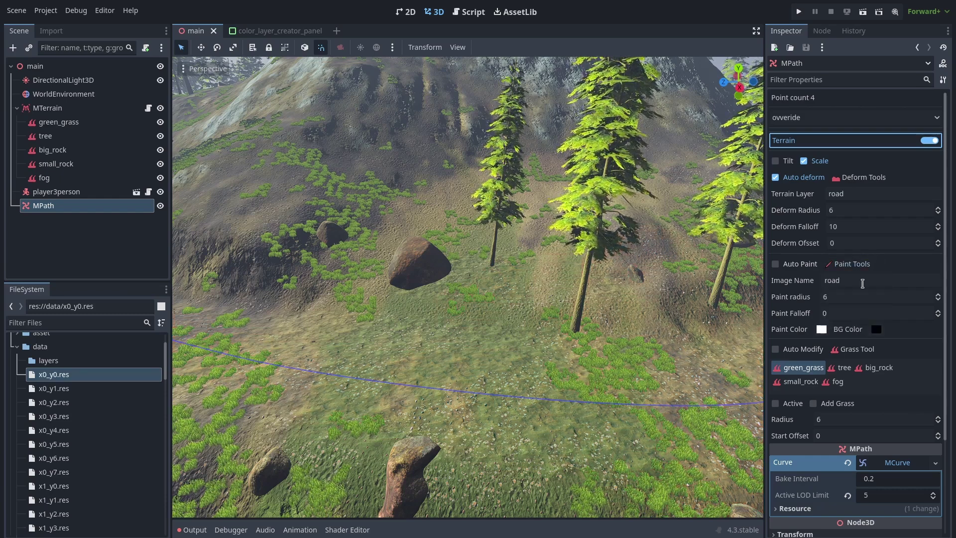
pyautogui.click(853, 267)
pyautogui.click(851, 293)
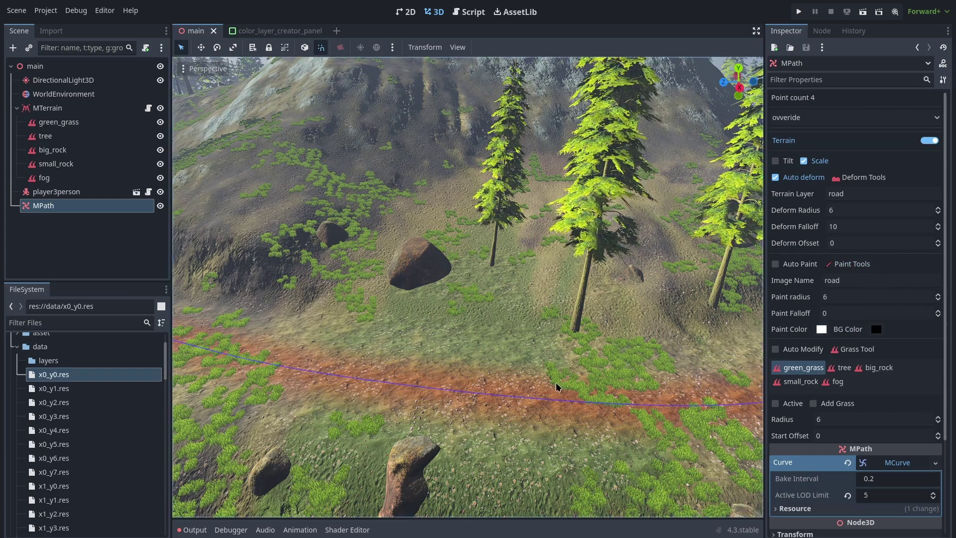
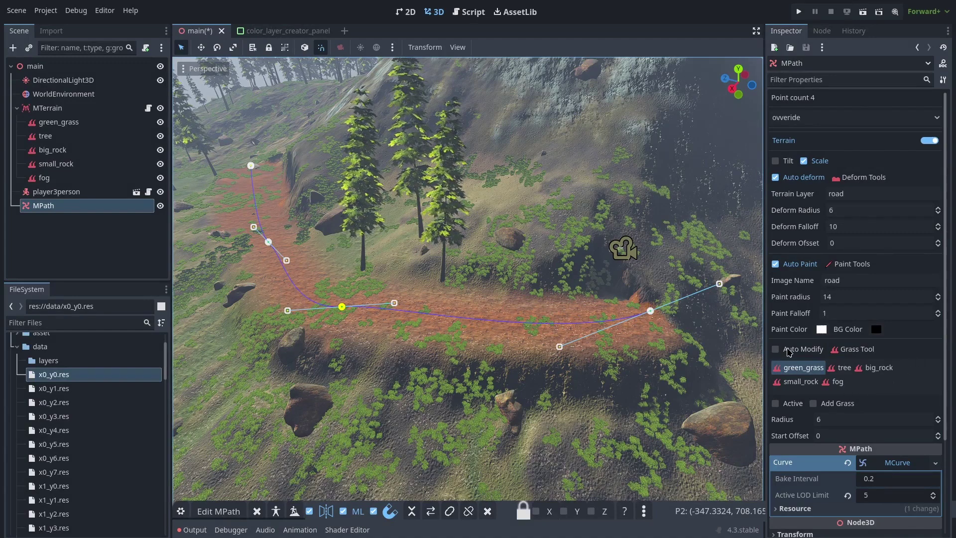
# - Activate green_grass modification for the path with Add Grass off and remove the grass along the road, using Radius 14
pyautogui.click(799, 370)
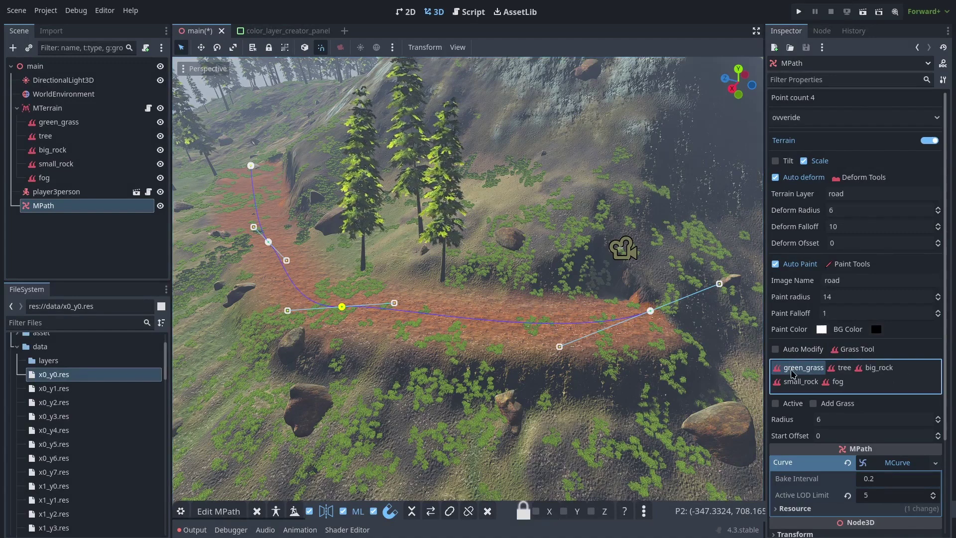
pyautogui.click(844, 368)
pyautogui.click(800, 373)
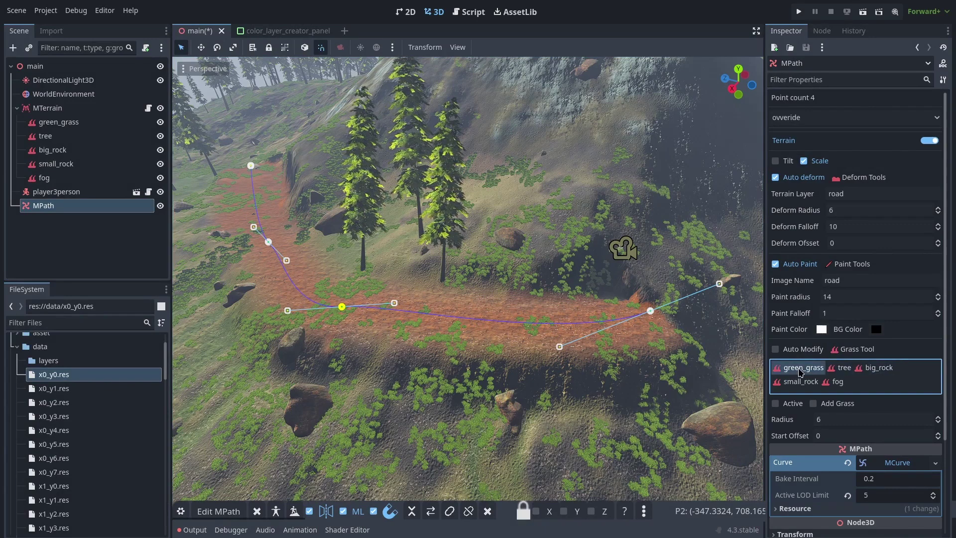
pyautogui.click(775, 404)
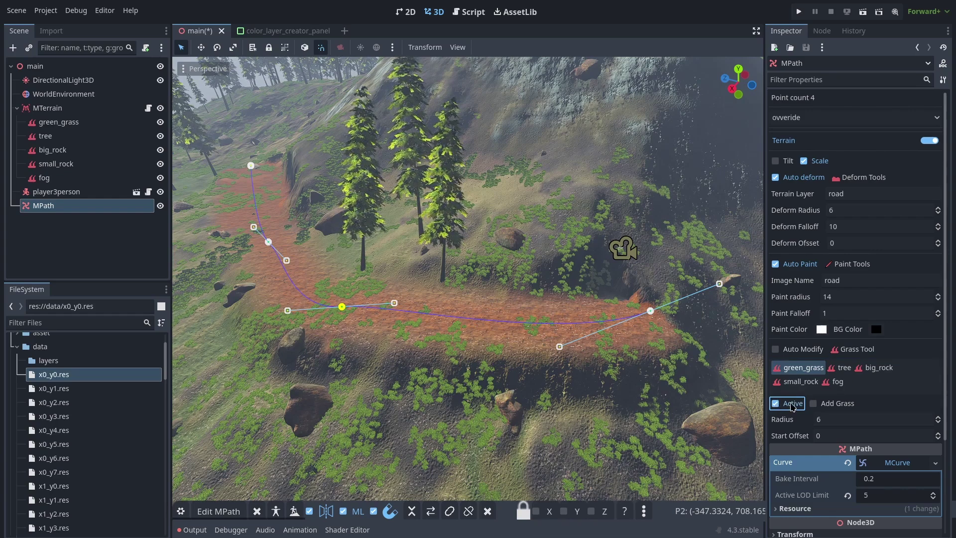
pyautogui.click(823, 405)
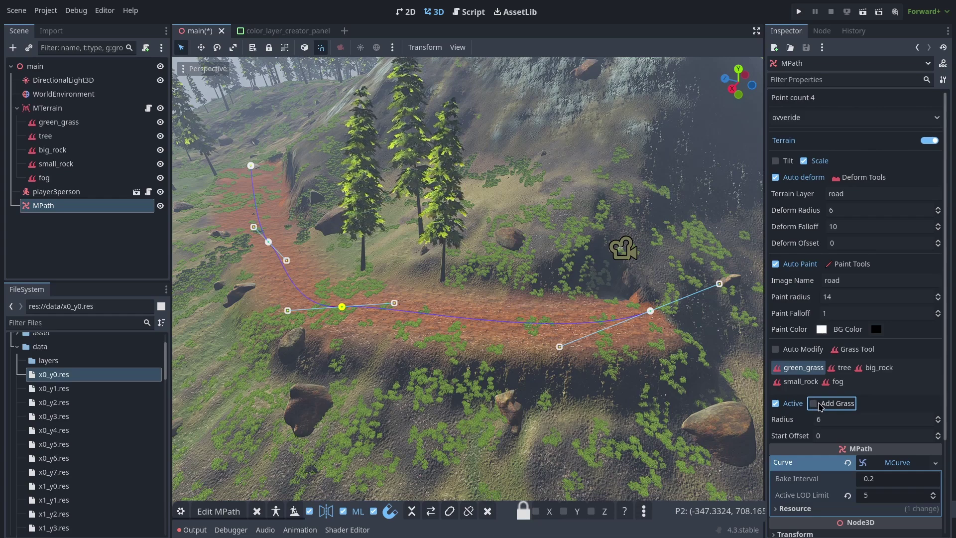
pyautogui.click(857, 349)
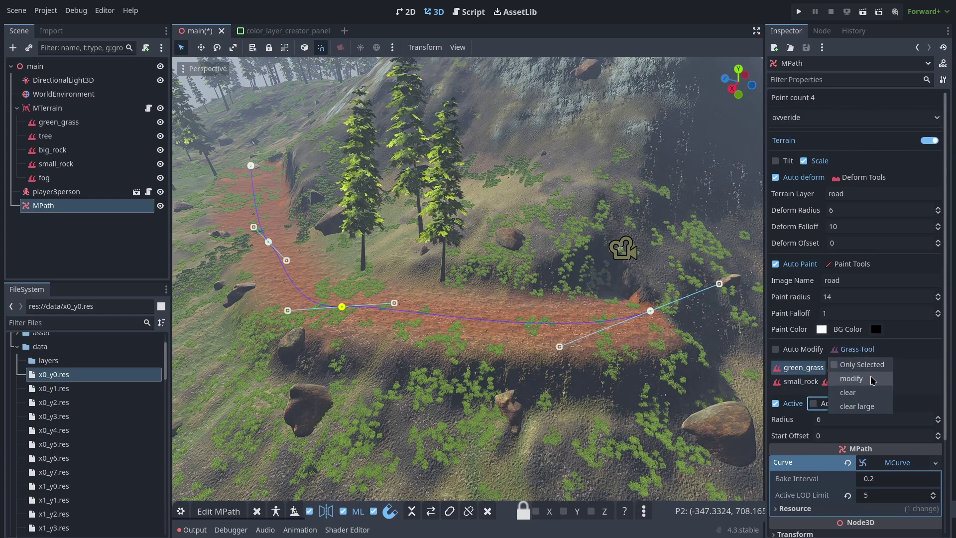
pyautogui.click(851, 378)
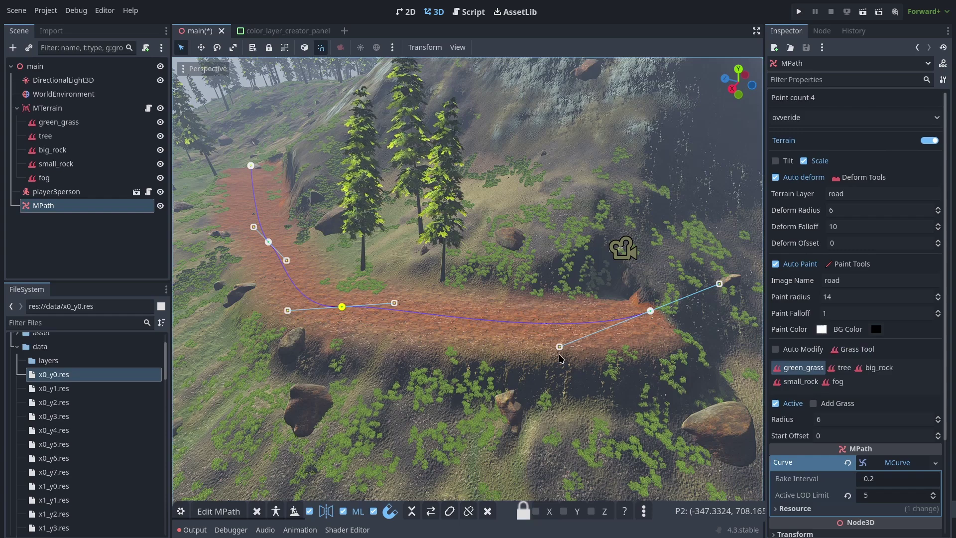
pyautogui.click(852, 349)
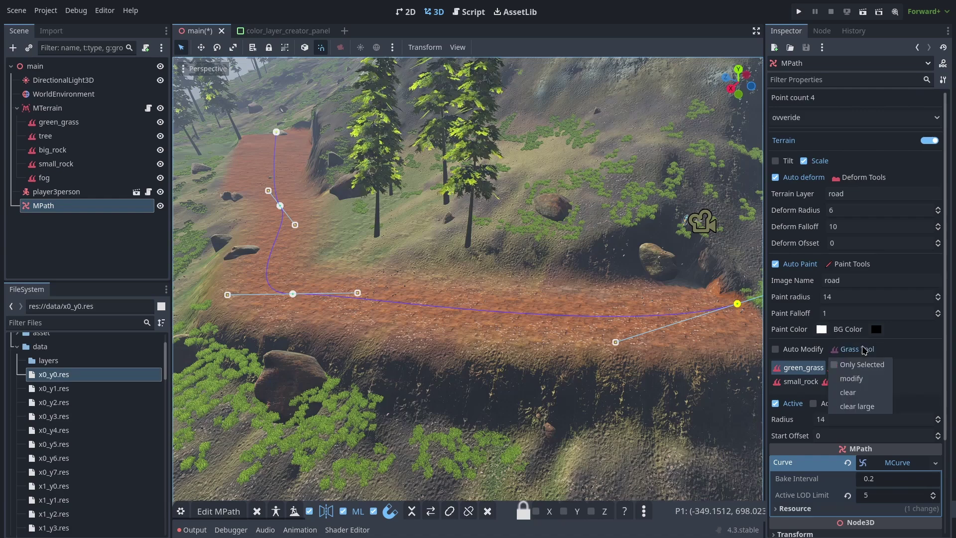
pyautogui.click(867, 398)
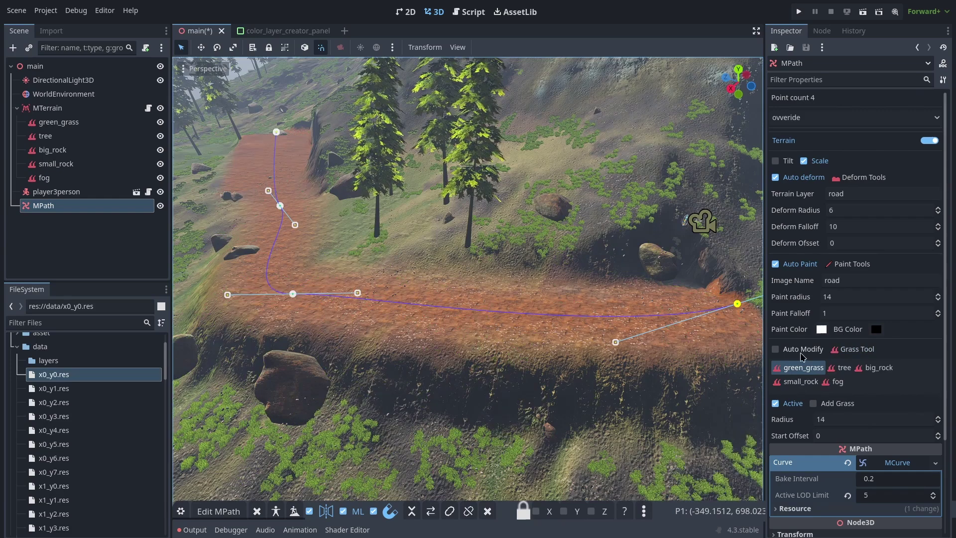
# - Enable grass Auto Modify and reposition the path's bend point on the hillside
pyautogui.click(775, 349)
pyautogui.click(292, 296)
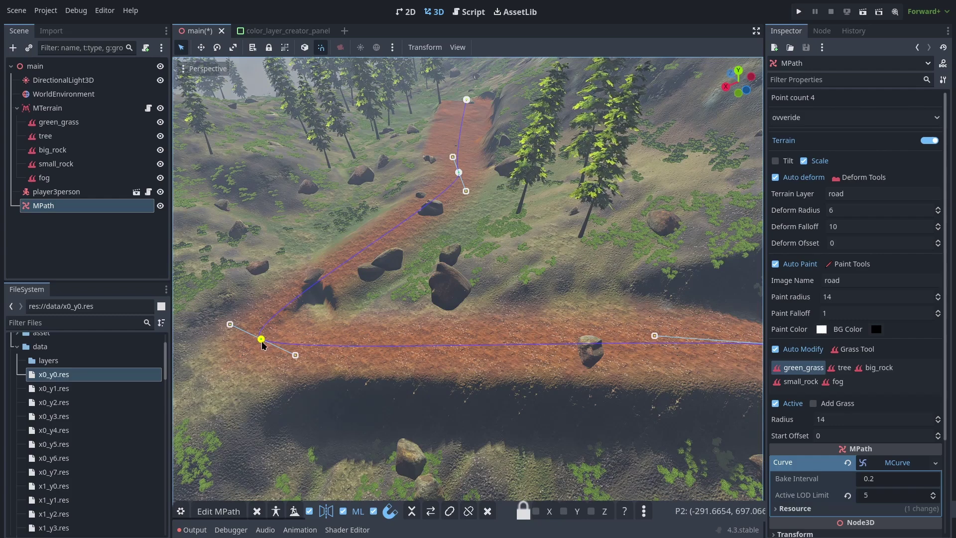
pyautogui.moveTo(260, 339); pyautogui.dragTo(468, 250)
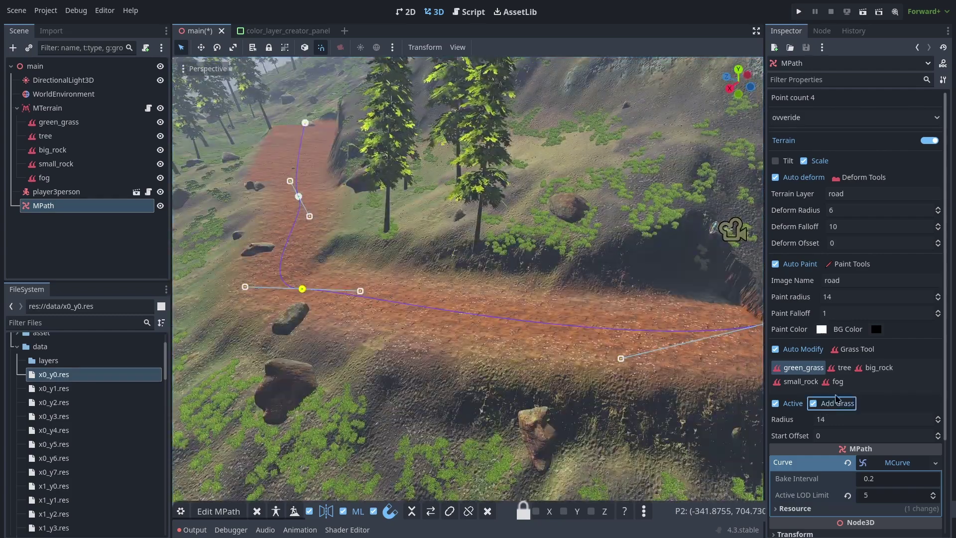
# - Try filling the road with green_grass by enabling Add Grass and applying the modification, and nudge the path point above the bend
pyautogui.click(852, 347)
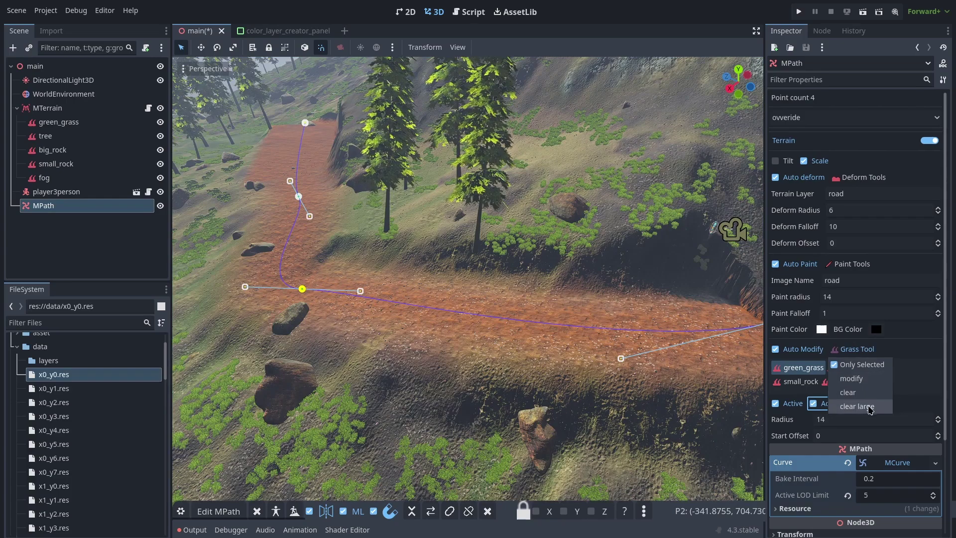
pyautogui.click(865, 379)
pyautogui.moveTo(509, 320); pyautogui.dragTo(509, 319, button='right')
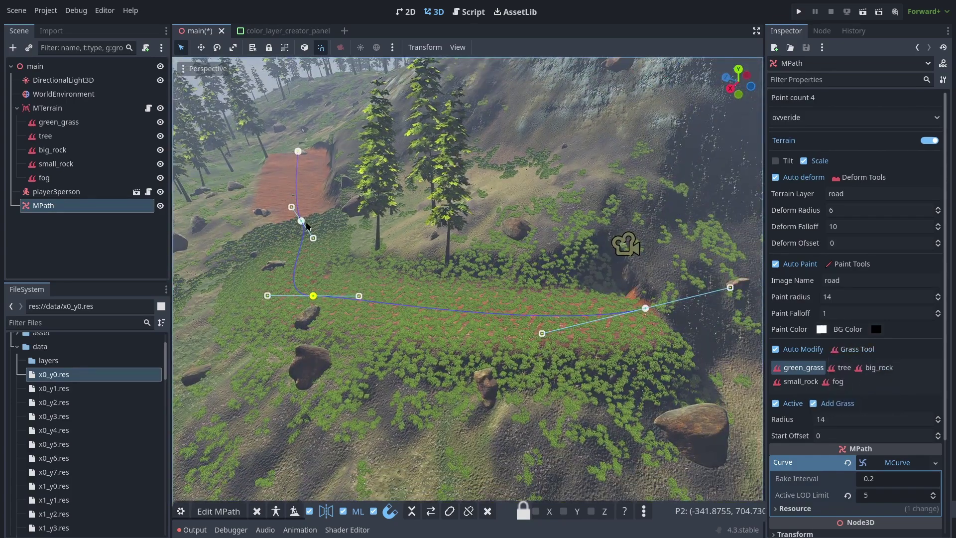
pyautogui.moveTo(301, 221); pyautogui.dragTo(299, 222)
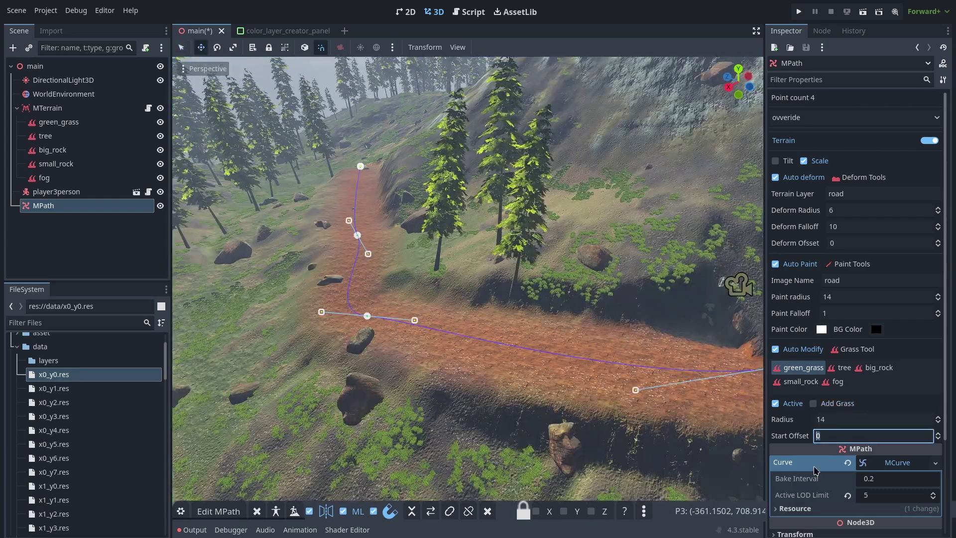
# - Set the green_grass Start Offset to 2 and Radius to 12, and apply the modification along the path
pyautogui.press('BackSpace')
pyautogui.write('2')
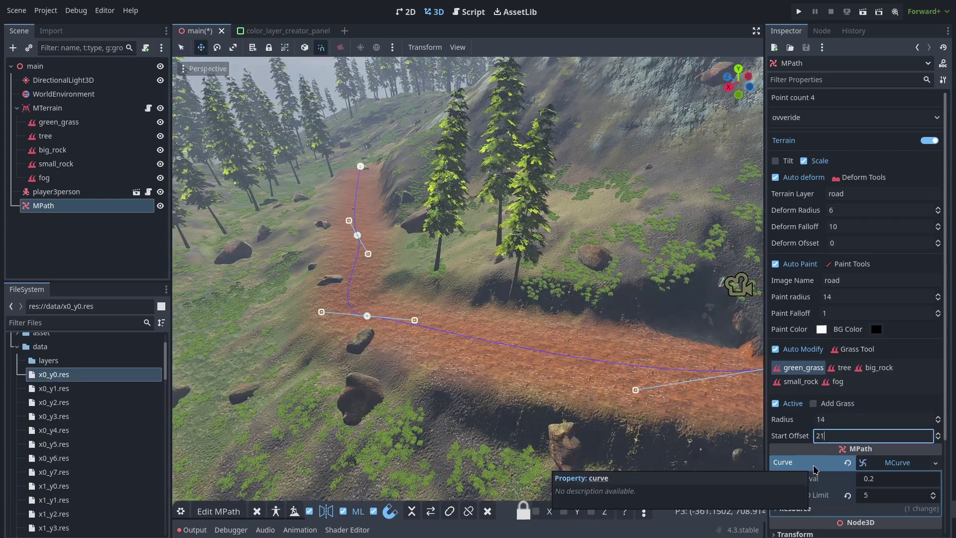
pyautogui.click(839, 419)
pyautogui.write('12')
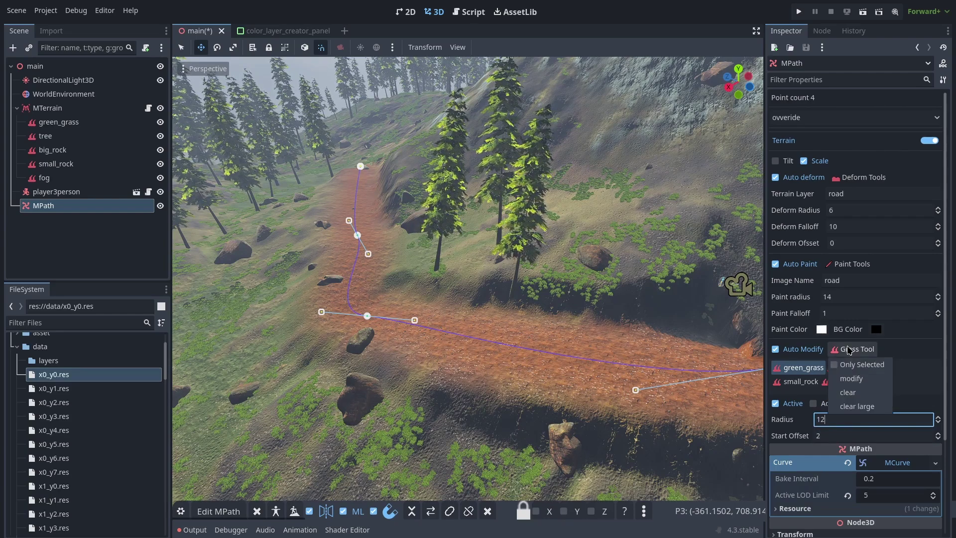
pyautogui.press('Return')
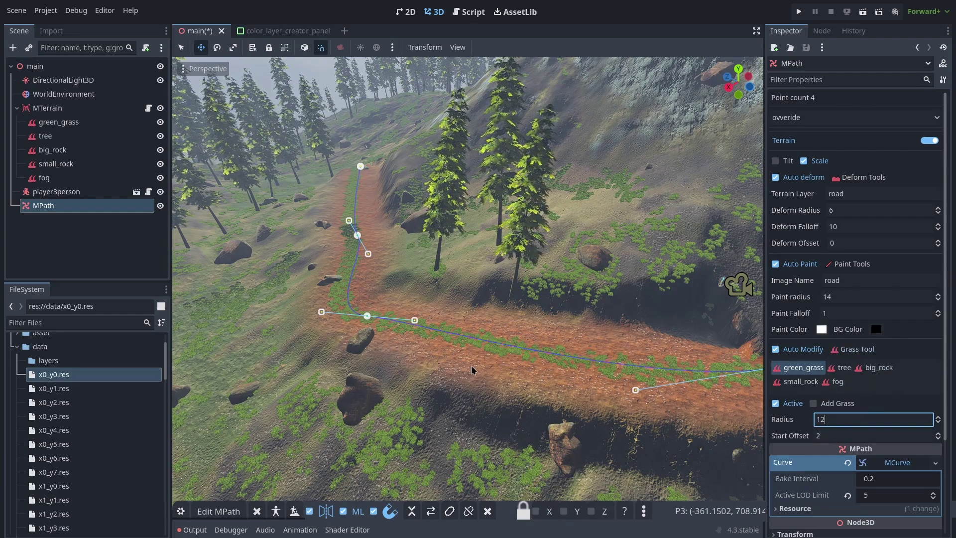
pyautogui.press('w')
pyautogui.moveTo(472, 369); pyautogui.dragTo(527, 343, button='right')
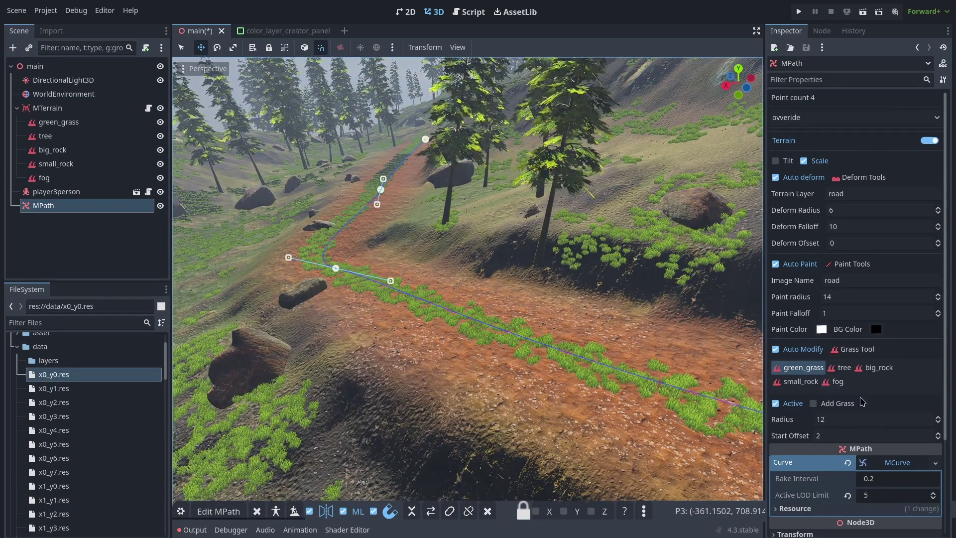
# - Try the offset green_grass modification along the path with Add Grass enabled
pyautogui.click(841, 402)
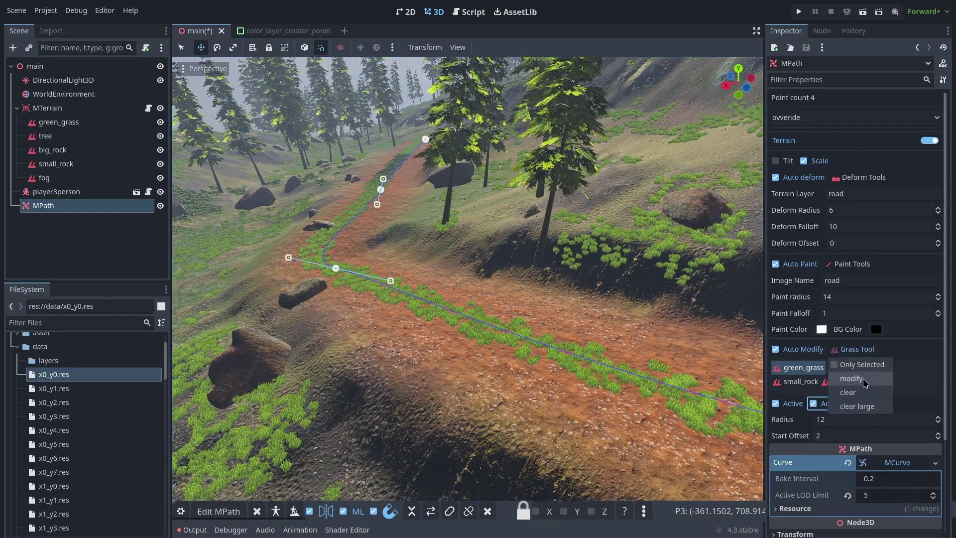
pyautogui.click(851, 378)
pyautogui.moveTo(527, 344); pyautogui.dragTo(527, 343, button='right')
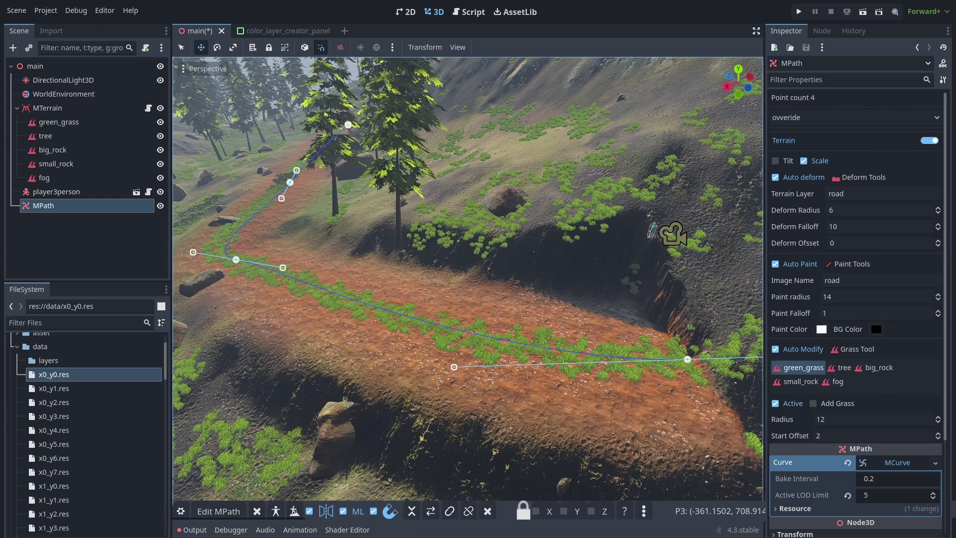
# - Activate the path modification for tree, big_rock and small_rock, and set the small_rock Radius to 12
pyautogui.scroll(-5, 496, 329)
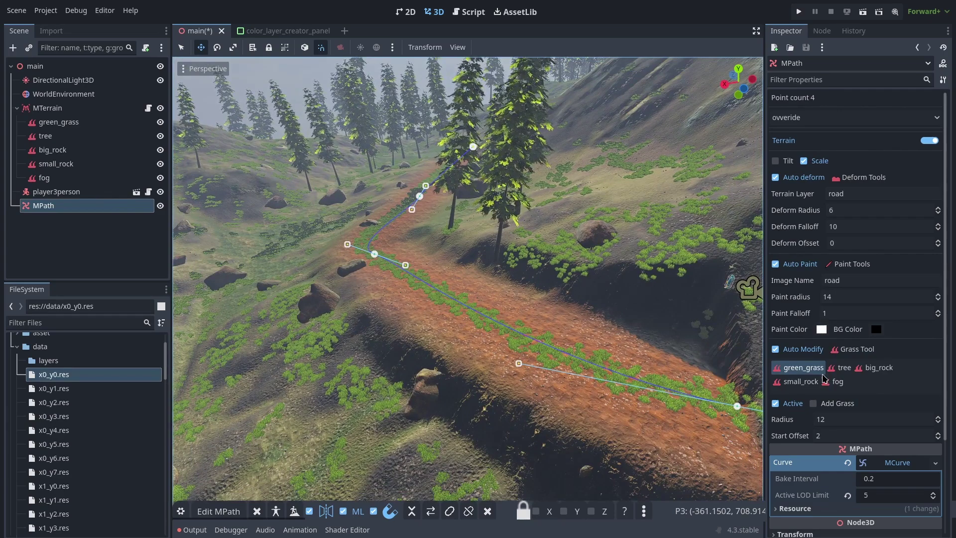
pyautogui.click(841, 367)
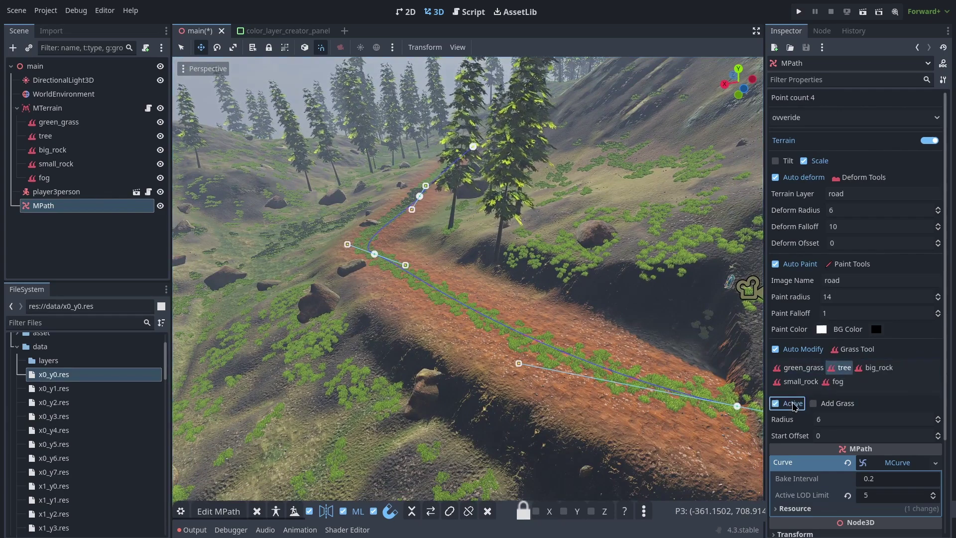
pyautogui.click(827, 419)
pyautogui.click(878, 367)
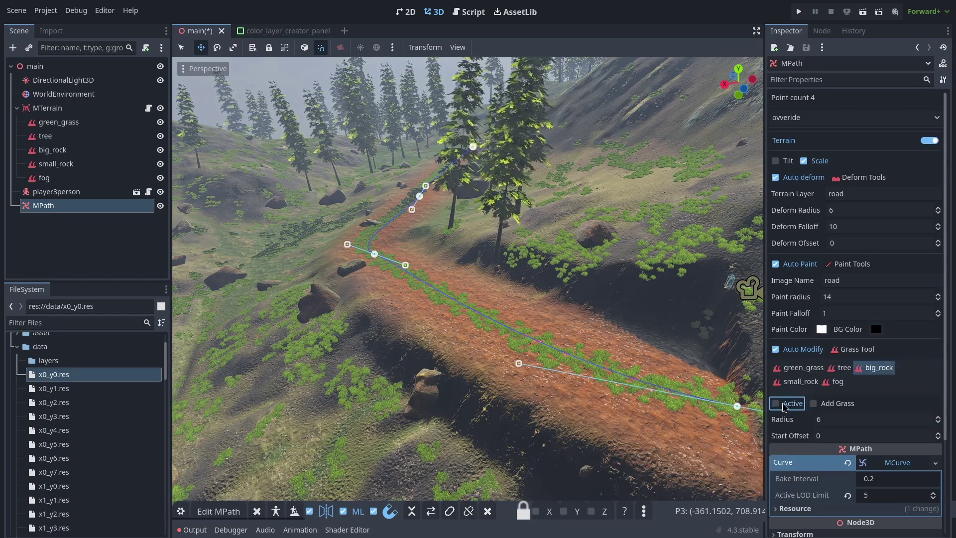
pyautogui.click(827, 419)
pyautogui.click(798, 381)
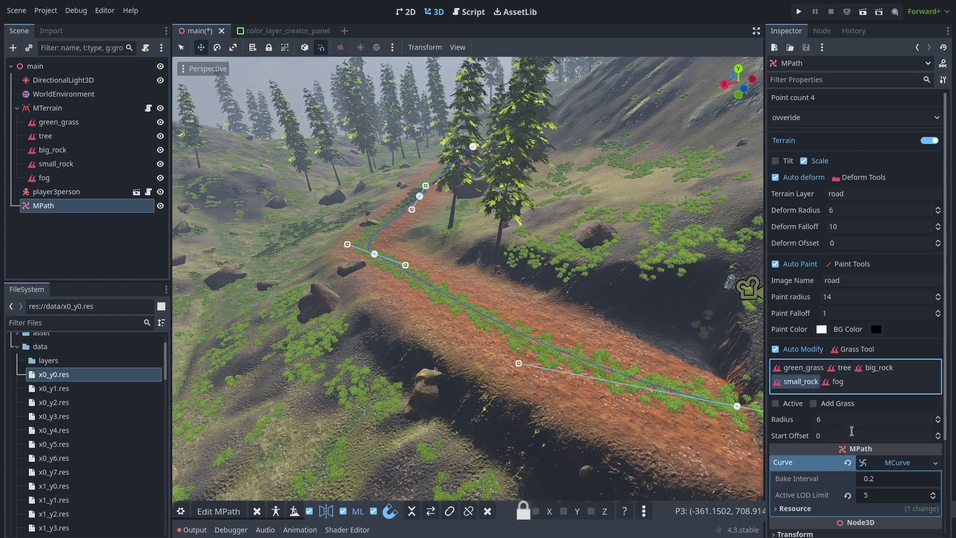
pyautogui.click(826, 419)
pyautogui.write('12')
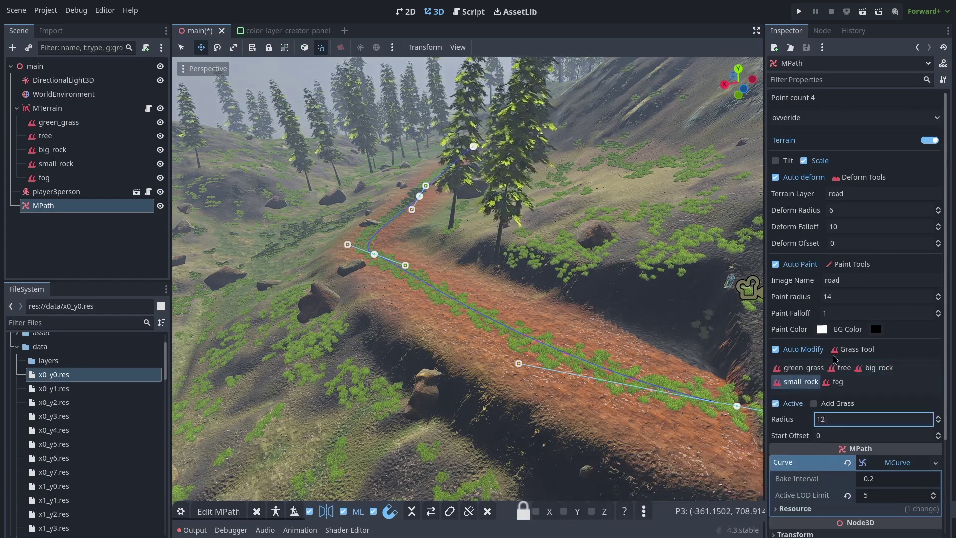
# - Extend the path from its end with three new points along the hillside
pyautogui.click(358, 277)
pyautogui.moveTo(358, 277); pyautogui.dragTo(375, 324, button='middle')
pyautogui.click(401, 315)
pyautogui.click(484, 342)
pyautogui.moveTo(485, 342); pyautogui.dragTo(503, 363, button='middle')
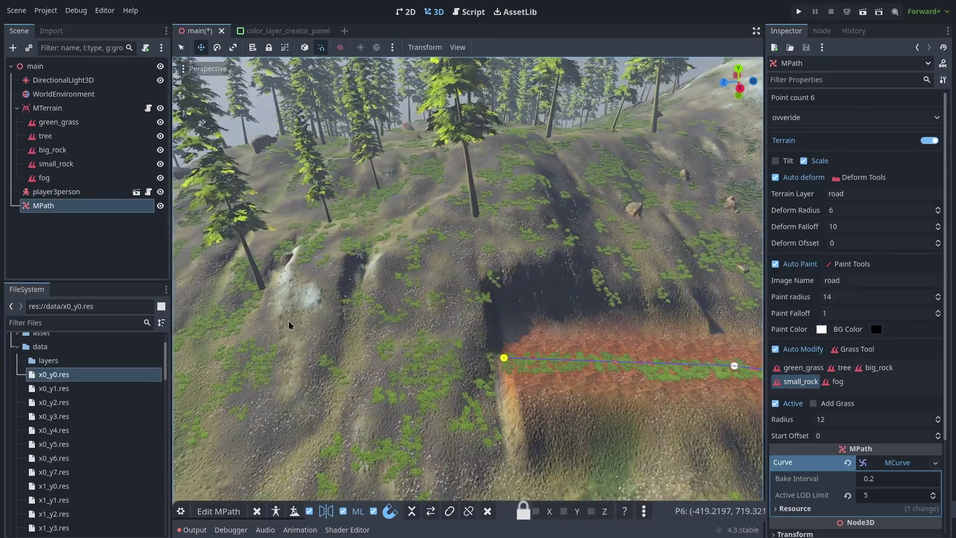
# - Smooth the extended road by pulling out curve handles on its two newly added intermediate points
pyautogui.click(504, 358)
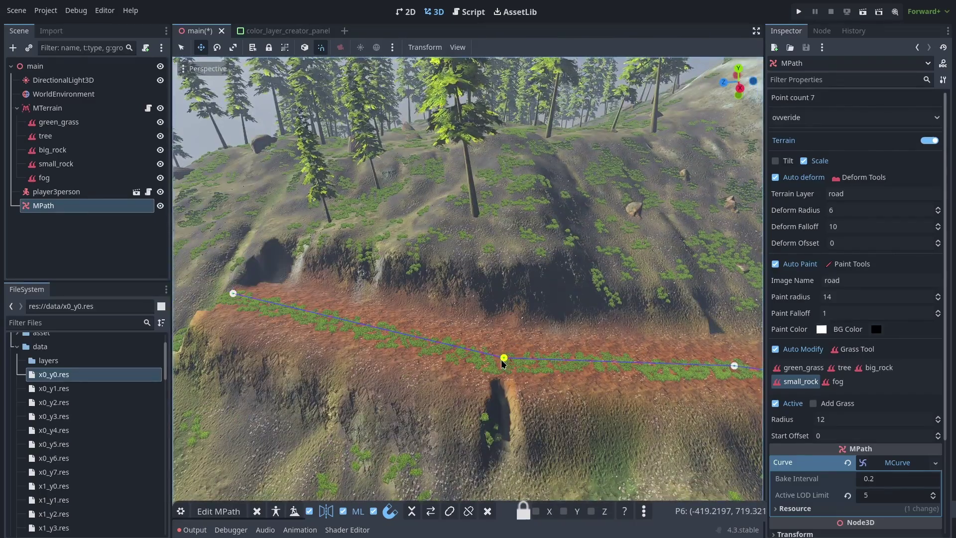
pyautogui.moveTo(502, 359); pyautogui.dragTo(545, 371)
pyautogui.keyDown('shift'); pyautogui.moveTo(545, 371); pyautogui.dragTo(594, 363, button='middle'); pyautogui.keyUp('shift')
pyautogui.click(620, 355)
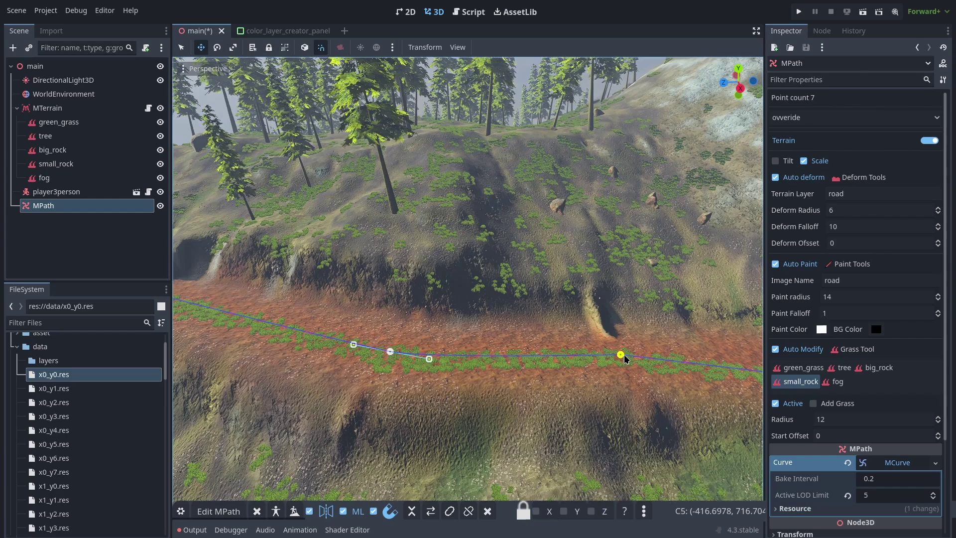
pyautogui.moveTo(625, 359)
pyautogui.mouseDown()
pyautogui.moveTo(596, 362)
pyautogui.moveTo(633, 361)
pyautogui.moveTo(617, 362)
pyautogui.mouseUp()
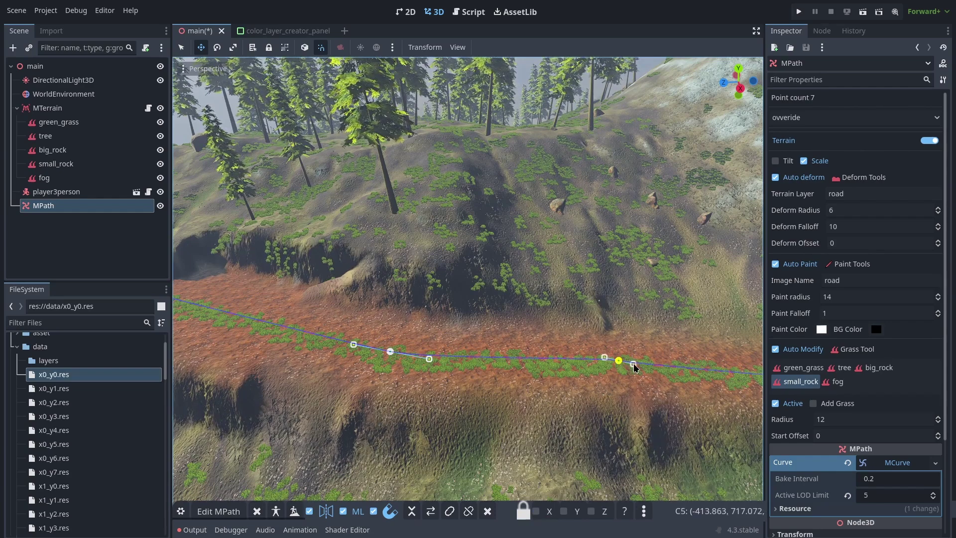
# - Turn on the X and Z axis locks and extend the path farther along the slope, doubling back beneath itself in a hairpin
pyautogui.press('x')
pyautogui.press('z')
pyautogui.keyDown('ctrl'); pyautogui.click(656, 366); pyautogui.keyUp('ctrl')
pyautogui.moveTo(655, 366); pyautogui.dragTo(433, 252, button='right')
pyautogui.click(544, 268)
pyautogui.moveTo(546, 268); pyautogui.dragTo(566, 455, button='right')
pyautogui.click(347, 252)
pyautogui.press('x')
pyautogui.press('z')
pyautogui.keyDown('ctrl'); pyautogui.click(540, 342); pyautogui.keyUp('ctrl')
pyautogui.keyDown('ctrl'); pyautogui.click(256, 326); pyautogui.keyUp('ctrl')
pyautogui.keyDown('ctrl'); pyautogui.click(525, 456); pyautogui.keyUp('ctrl')
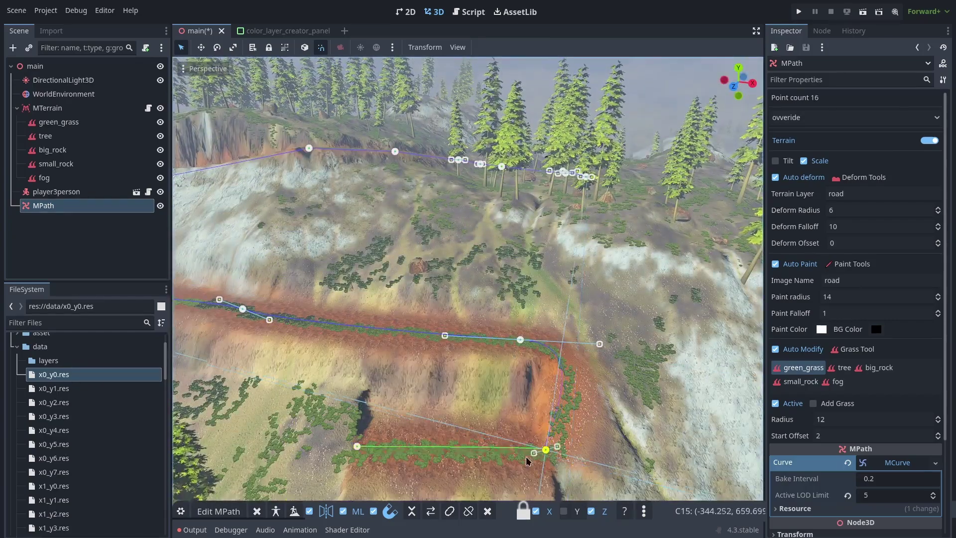
# - Round the hairpin turn by stretching the curve handles of its two corner points
pyautogui.moveTo(525, 456); pyautogui.dragTo(671, 356)
pyautogui.moveTo(671, 356); pyautogui.dragTo(428, 306, button='right')
pyautogui.click(460, 432)
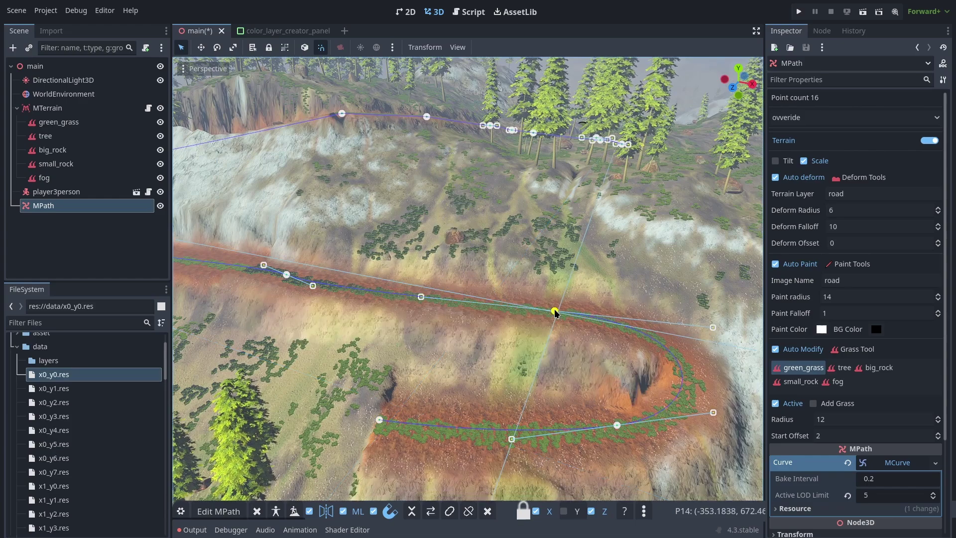
# - Extend the path with four more points beyond the lower end of the hairpin
pyautogui.click(554, 310)
pyautogui.scroll(3, 553, 324)
pyautogui.moveTo(422, 322); pyautogui.dragTo(408, 393, button='middle')
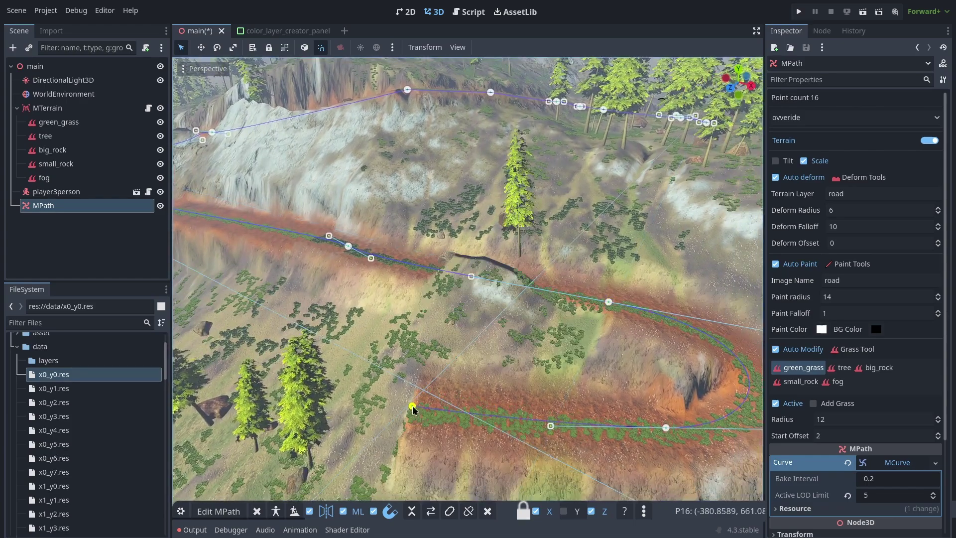
pyautogui.click(413, 374)
pyautogui.moveTo(419, 386); pyautogui.dragTo(333, 343, button='right')
# - Look through the commands offered by the MPath's Grass Tool, Paint Tools and Deform Tools
pyautogui.click(866, 350)
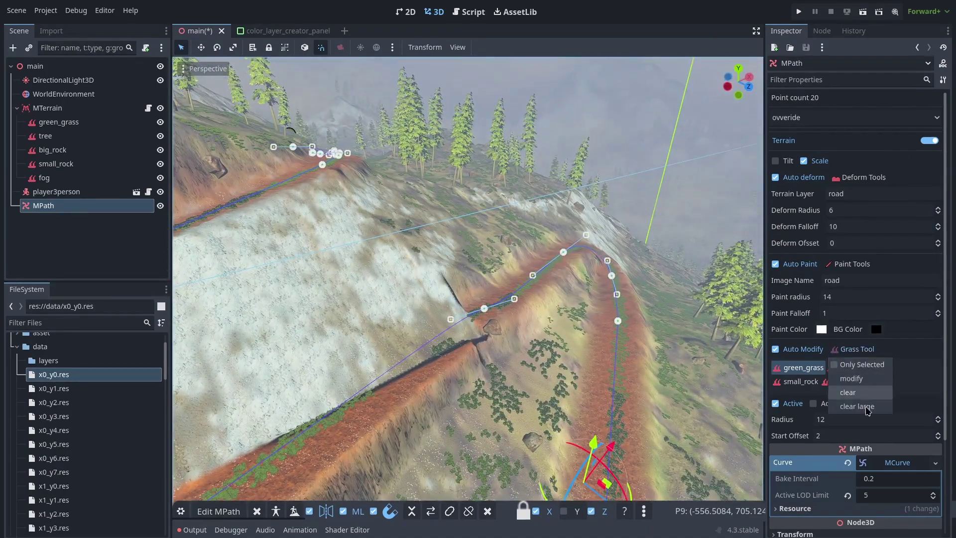
pyautogui.click(852, 264)
pyautogui.click(849, 294)
pyautogui.click(864, 177)
pyautogui.click(853, 207)
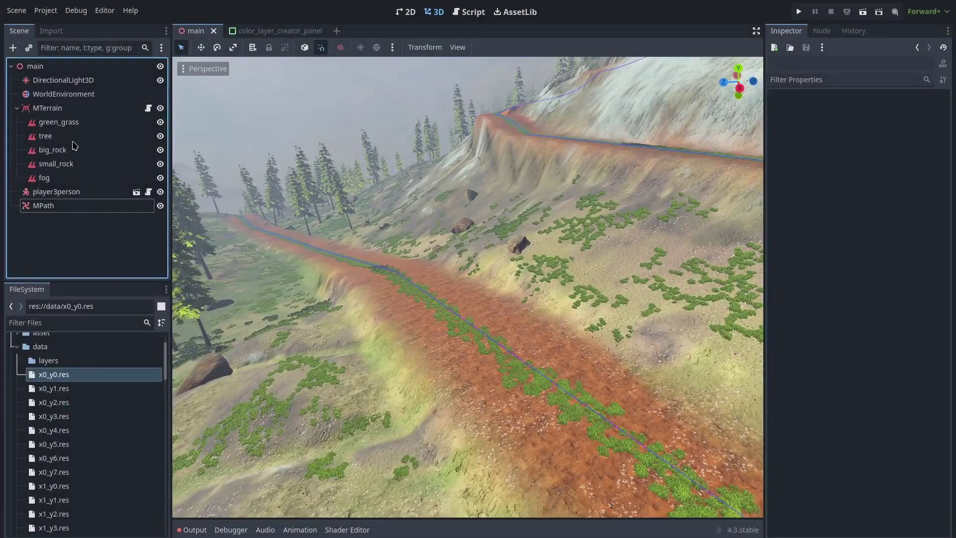
# - Merge the grass sublayer of green_grass, with the output log shown
pyautogui.click(52, 123)
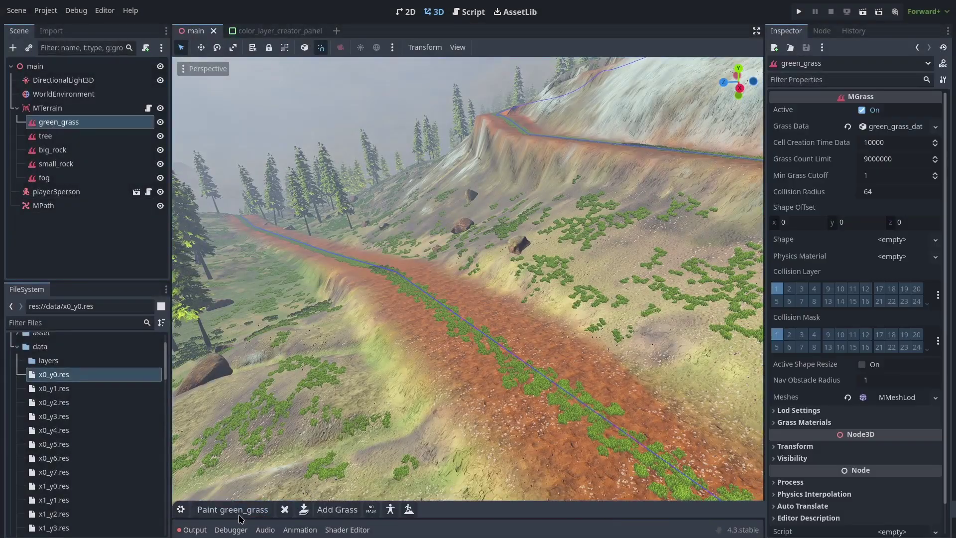
pyautogui.click(192, 529)
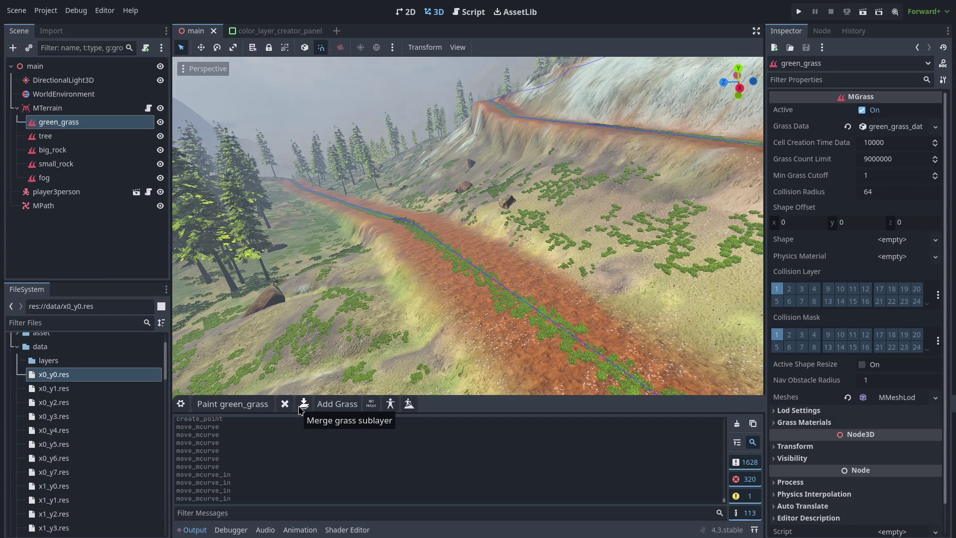
pyautogui.click(301, 409)
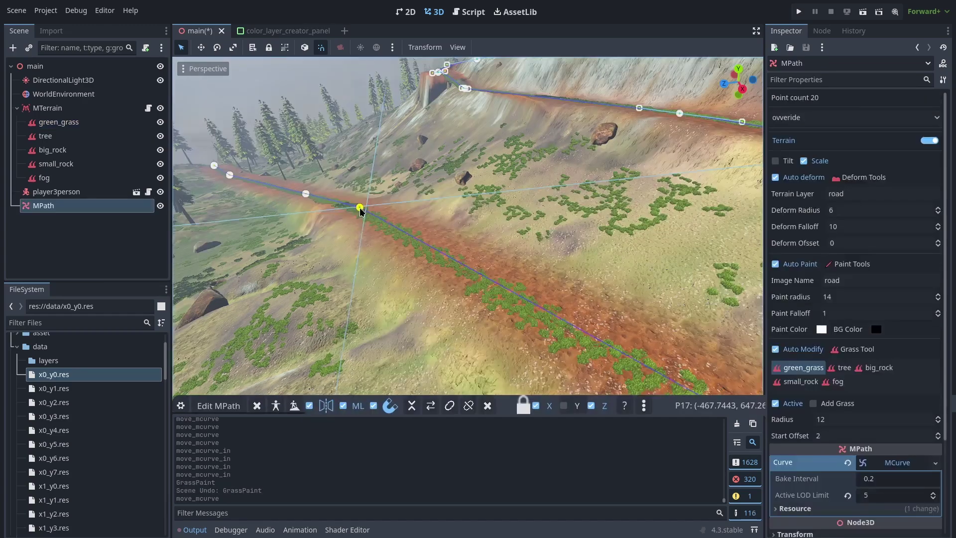
# - Try moving two road points below the hairpin to test how the grass follows, and undo the moves
pyautogui.moveTo(360, 209); pyautogui.dragTo(280, 241)
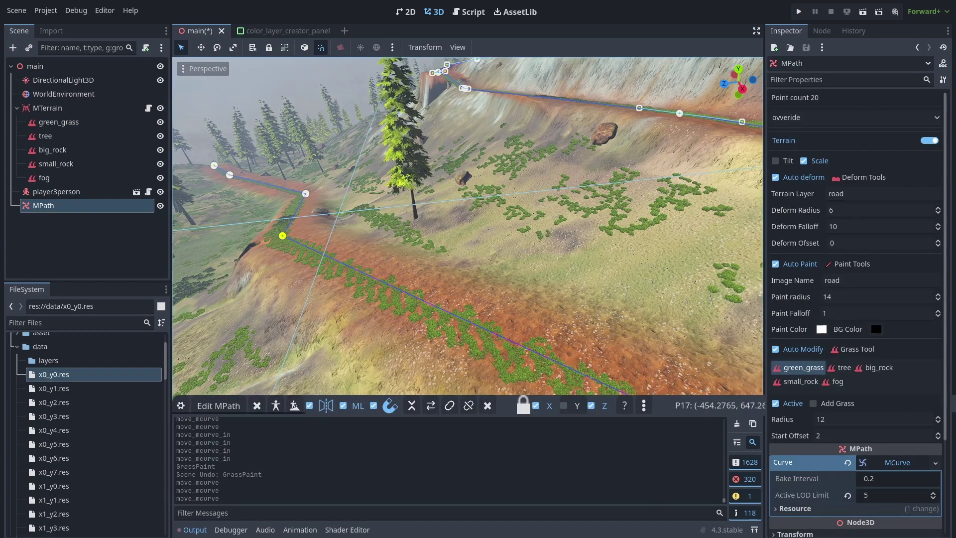
pyautogui.moveTo(299, 234); pyautogui.dragTo(315, 179, button='middle')
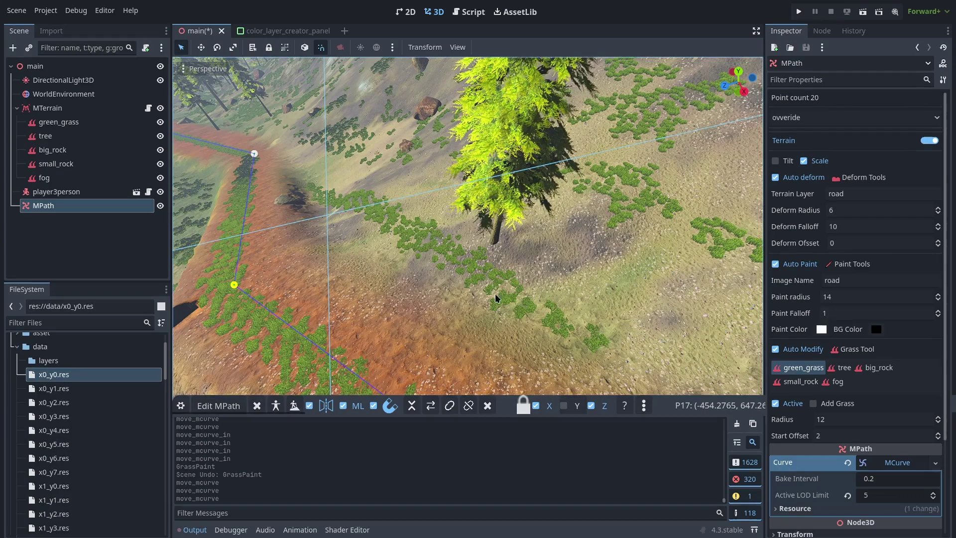
pyautogui.moveTo(570, 336); pyautogui.dragTo(534, 226, button='middle')
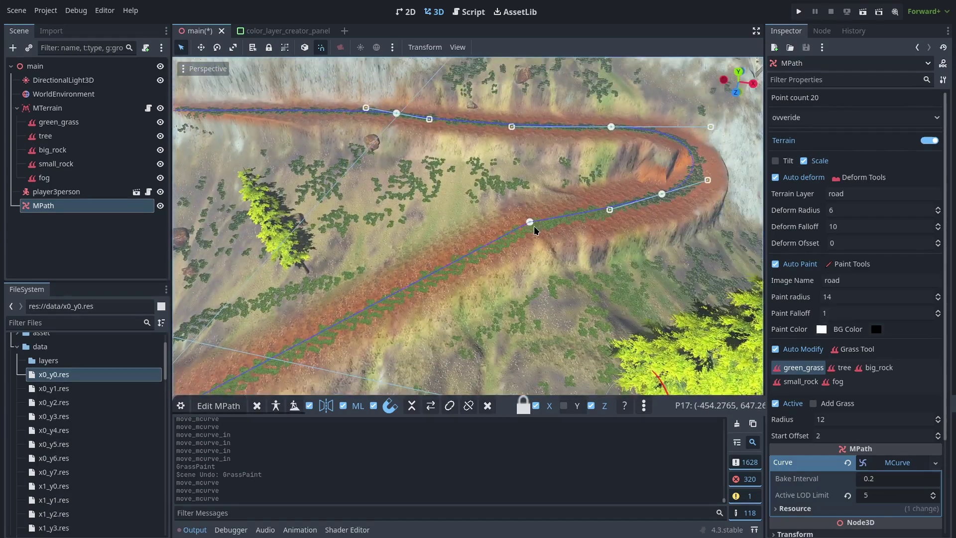
pyautogui.moveTo(534, 226); pyautogui.dragTo(700, 282)
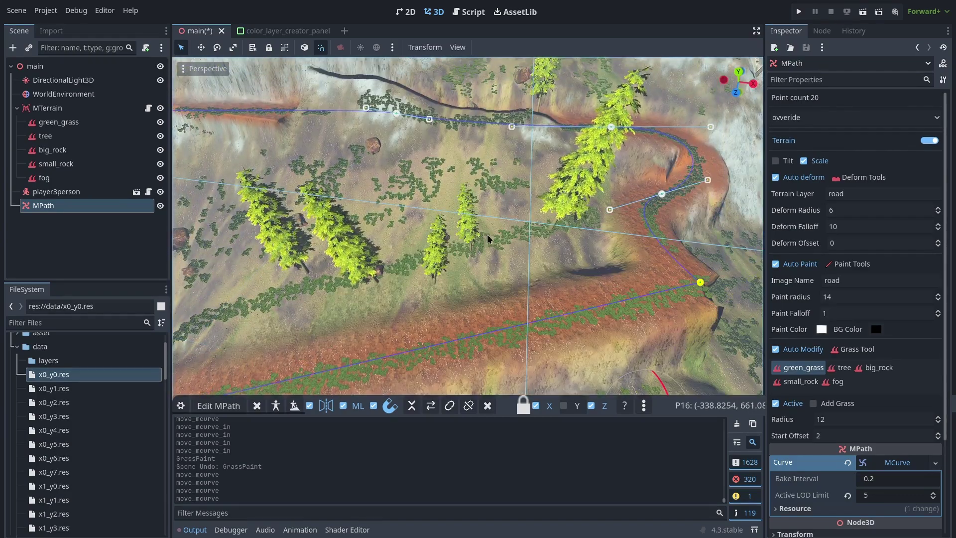
pyautogui.moveTo(431, 249)
pyautogui.mouseDown(button='middle')
pyautogui.moveTo(438, 209)
pyautogui.moveTo(441, 245)
pyautogui.mouseUp(button='middle')
pyautogui.hotkey('ctrl', 'z')
pyautogui.hotkey('ctrl', 'z')
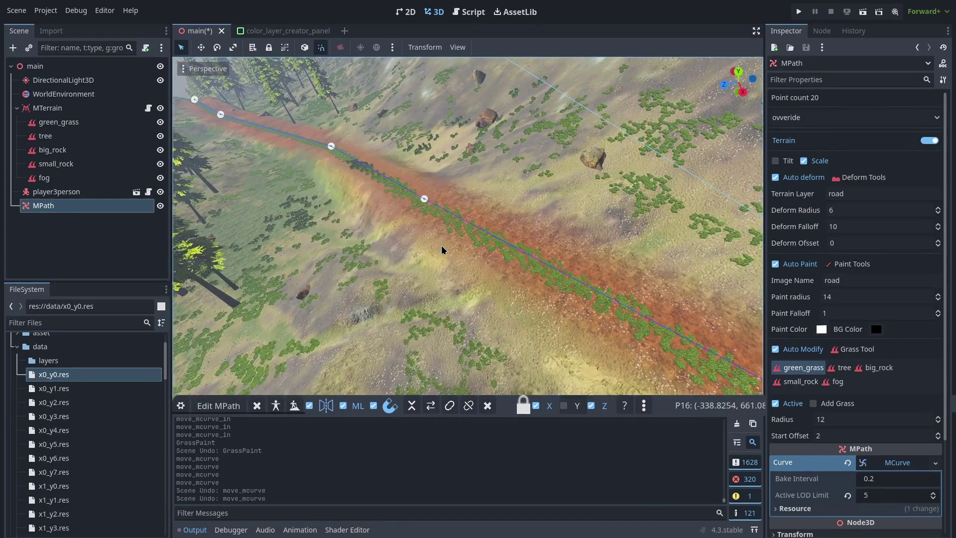
# - Save the scene and look over the roads and surrounding terrain in the enlarged 3D view
pyautogui.hotkey('ctrl', 's')
pyautogui.moveTo(467, 224); pyautogui.dragTo(468, 223, button='right')
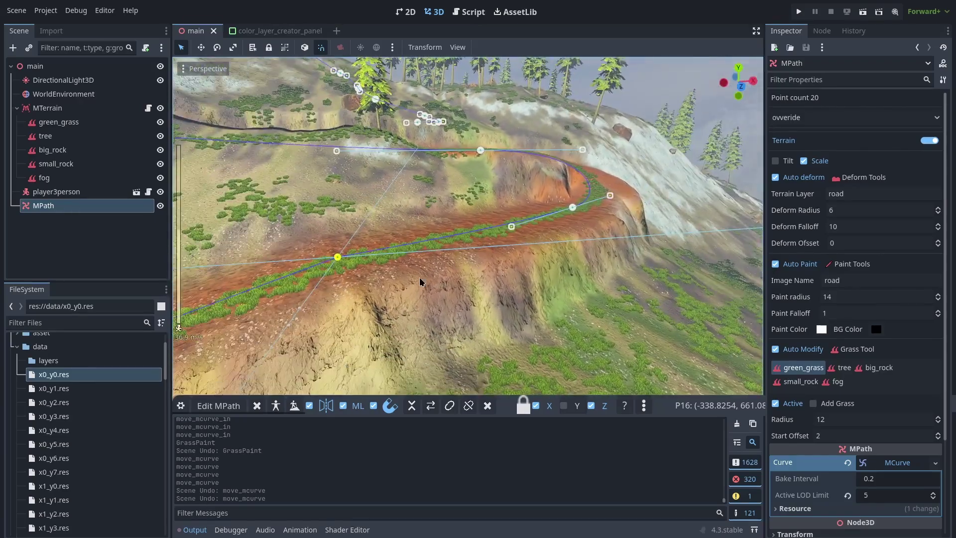
pyautogui.click(467, 224)
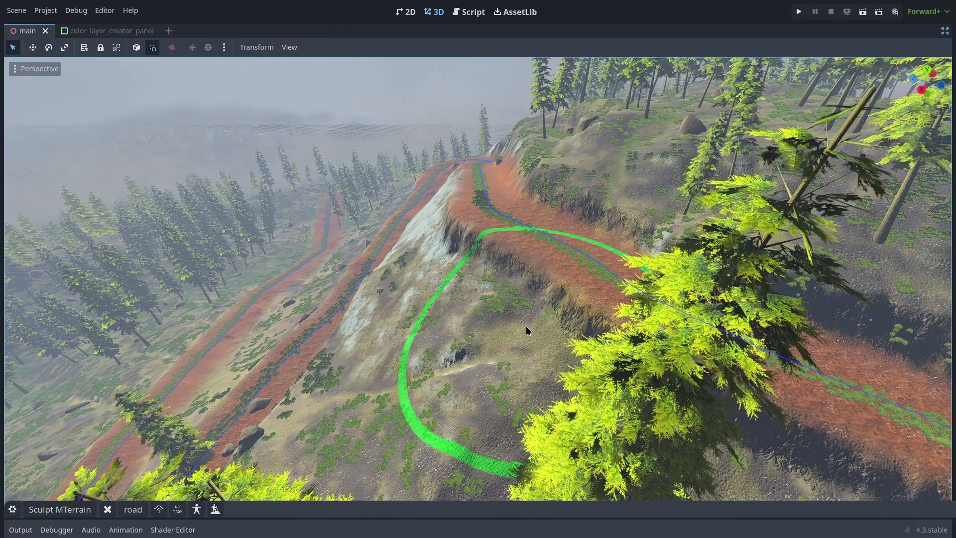
pyautogui.moveTo(526, 325)
pyautogui.mouseDown(button='right')
pyautogui.moveTo(514, 318)
pyautogui.moveTo(526, 325)
pyautogui.mouseUp(button='right')
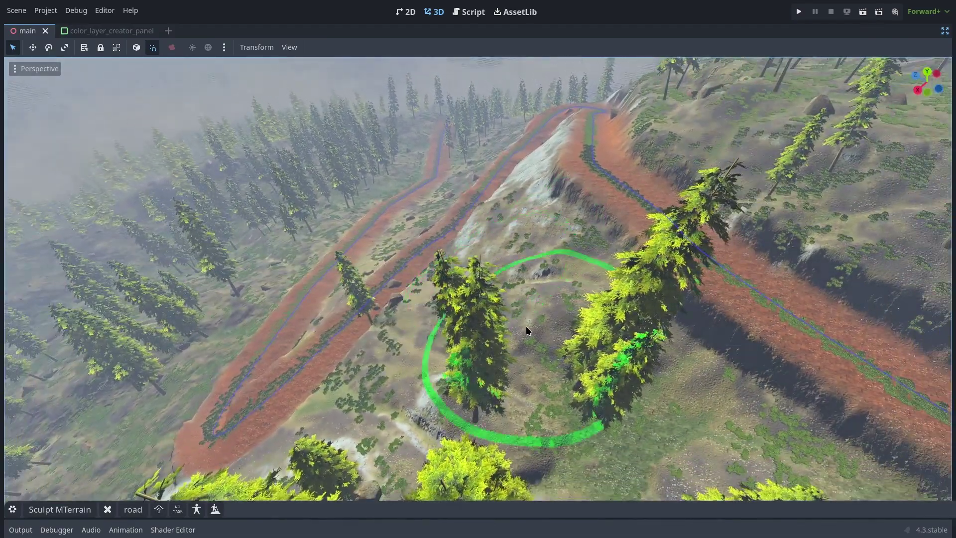